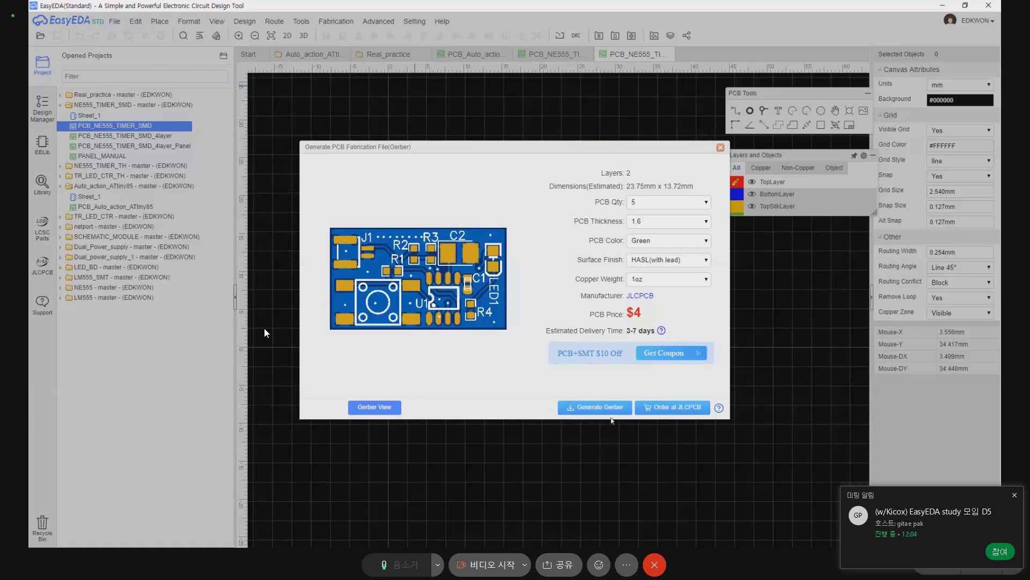
Send the NE555 timer board's Gerber data to JLCPCB for ordering and dismiss the page translation offer
click(673, 409)
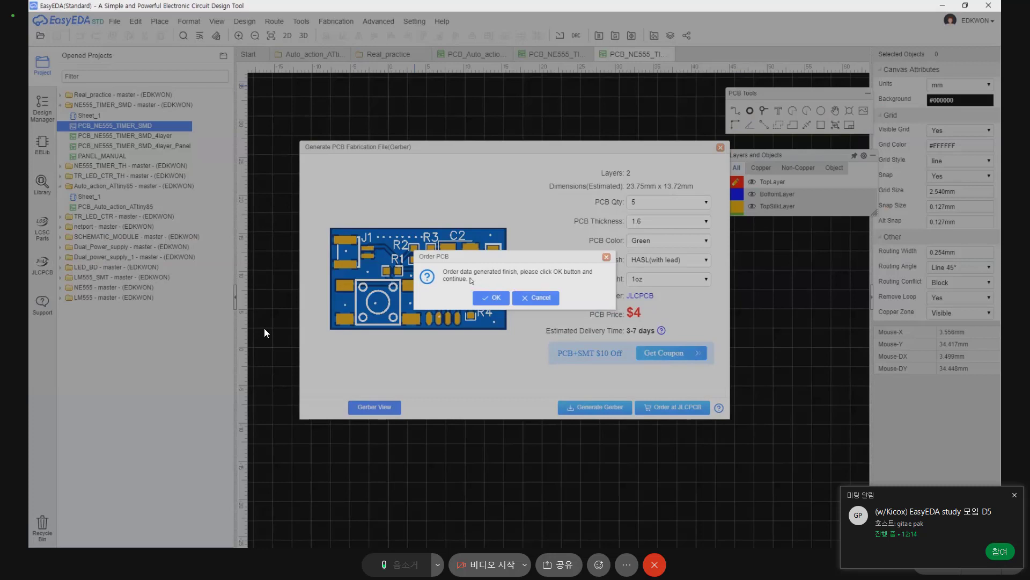
click(491, 298)
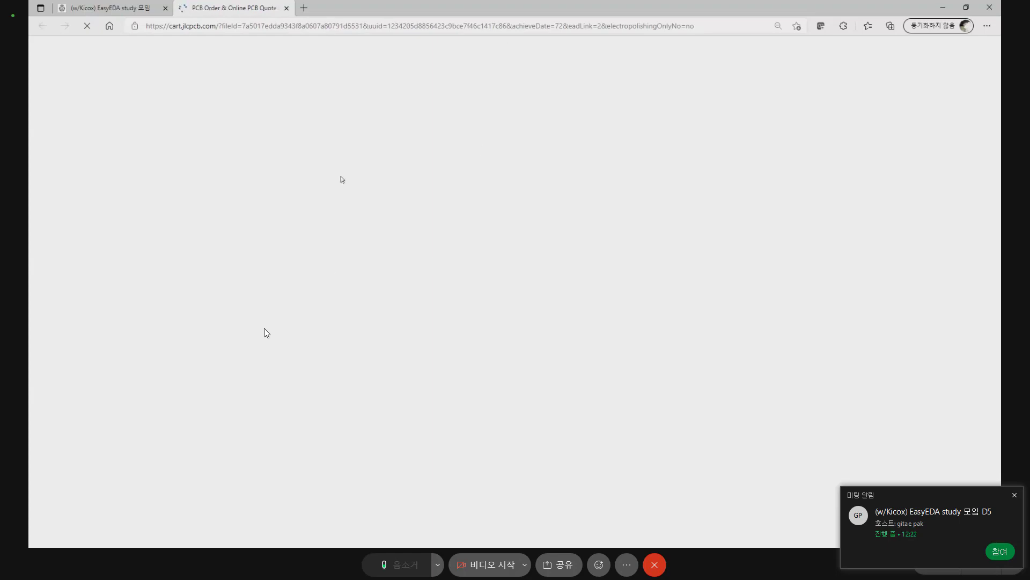
click(726, 127)
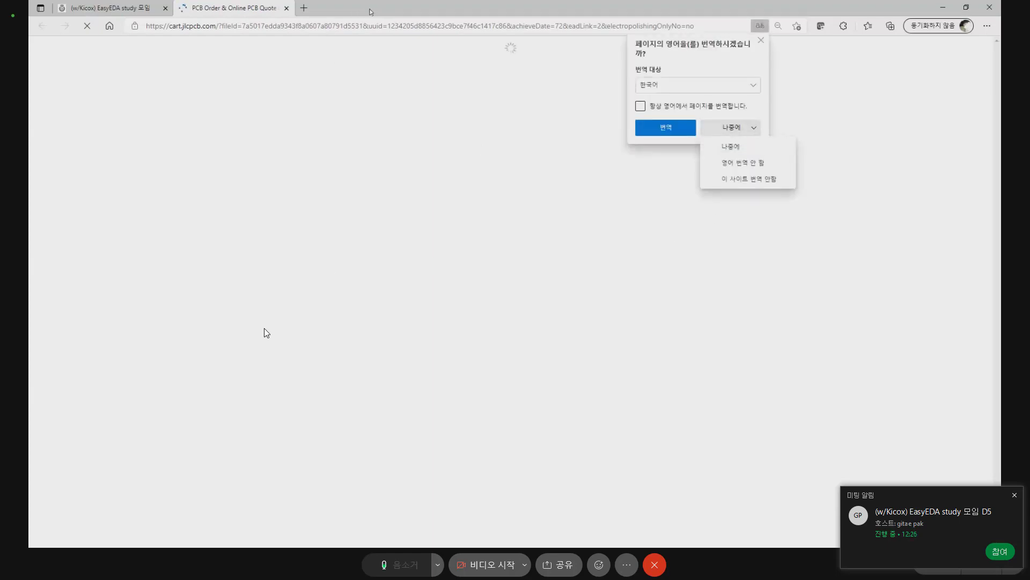
click(761, 41)
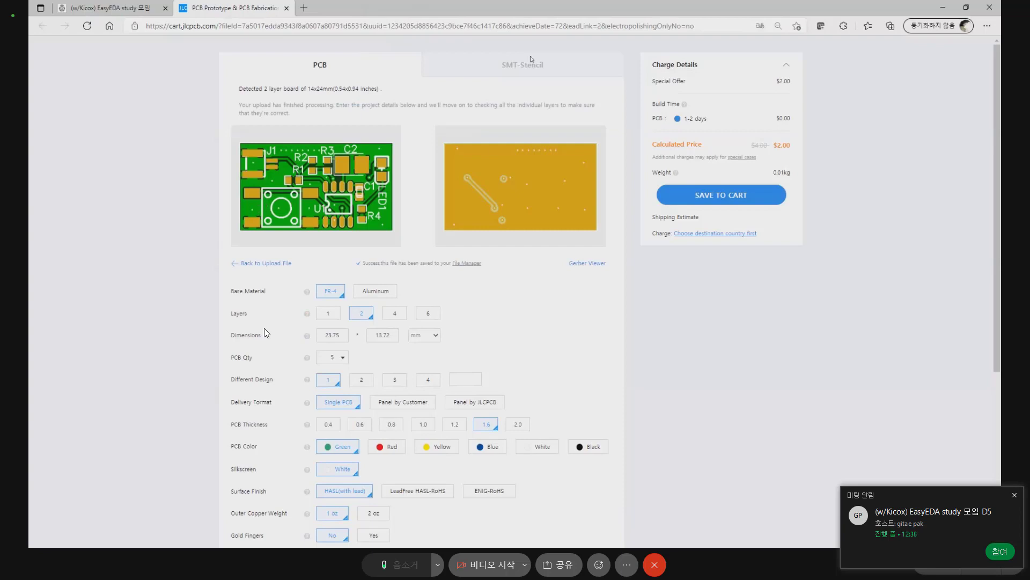
Review the board previews and PCB order options, including the help page for the base material
mouse_move(676, 172)
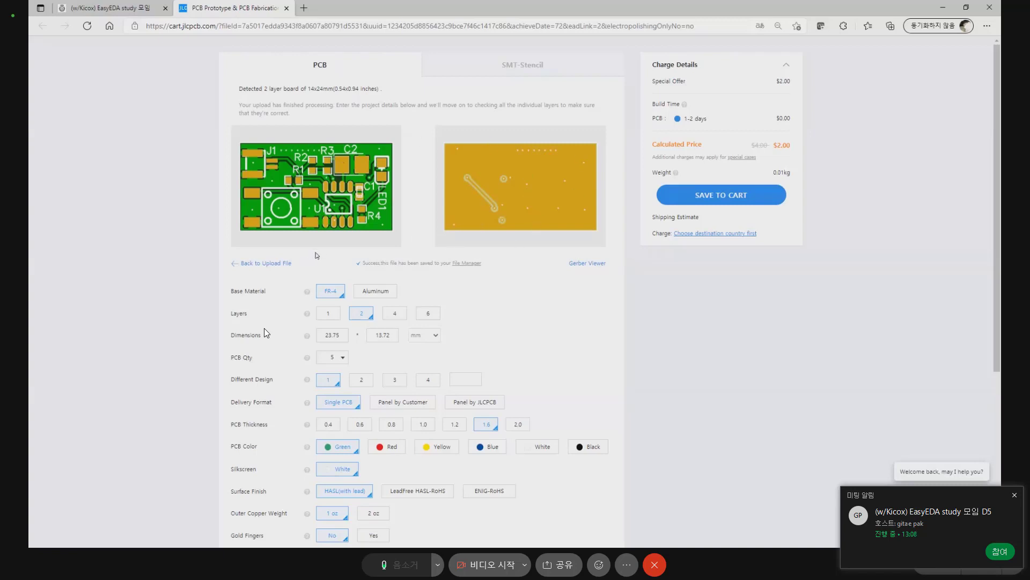
scroll(317, 256, down, 2)
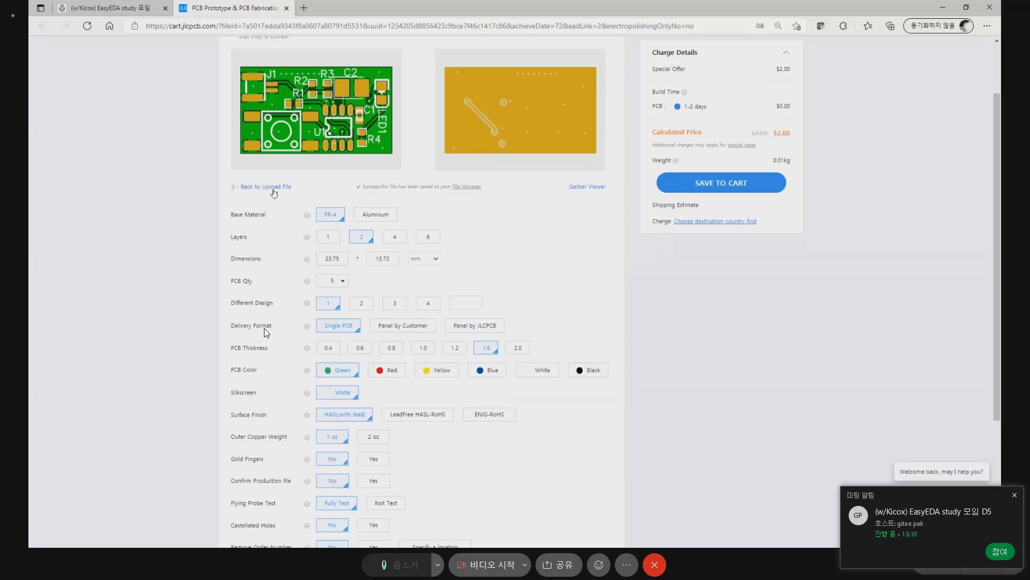
scroll(398, 216, down, 2)
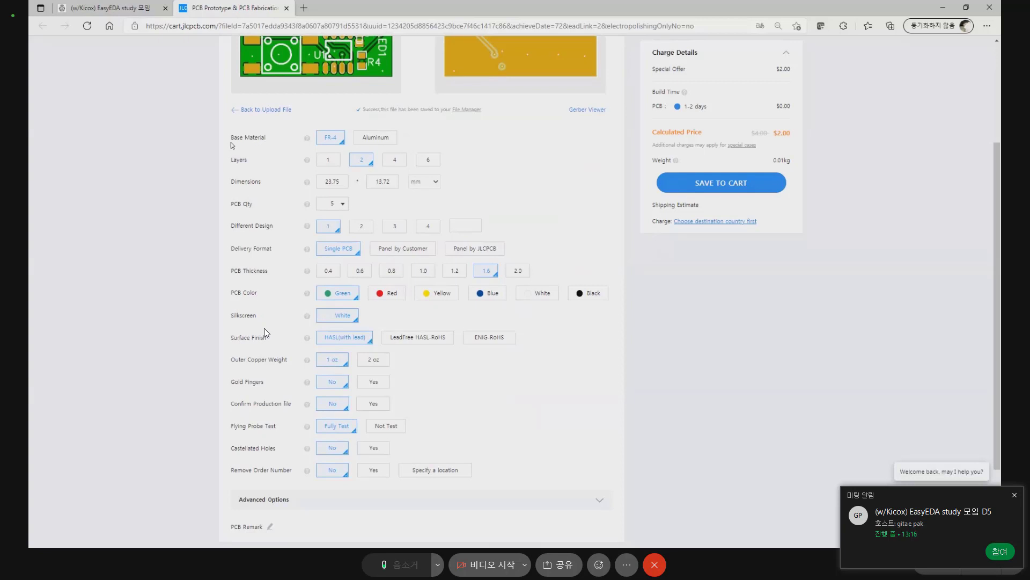
scroll(254, 148, up, 2)
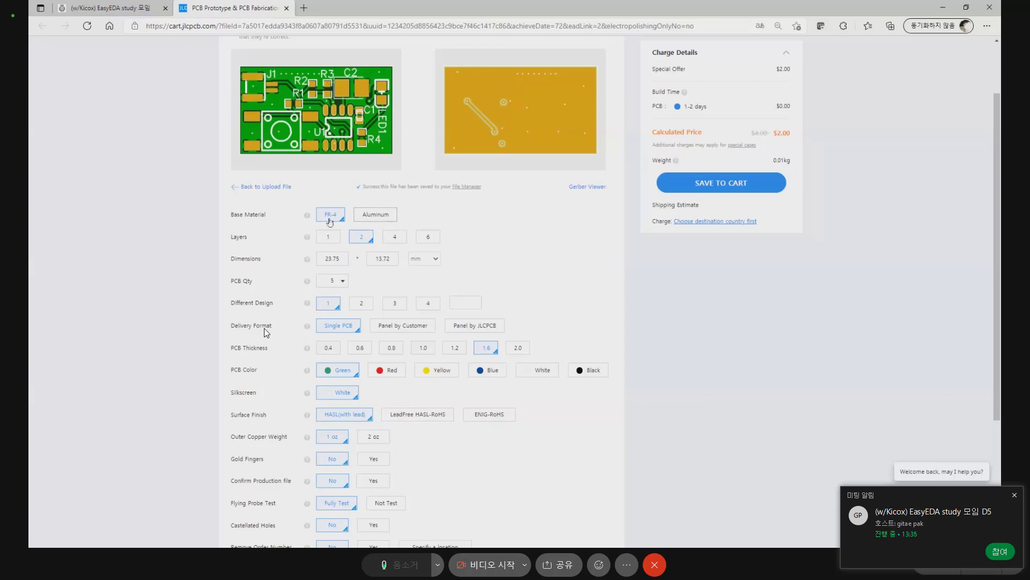
click(308, 216)
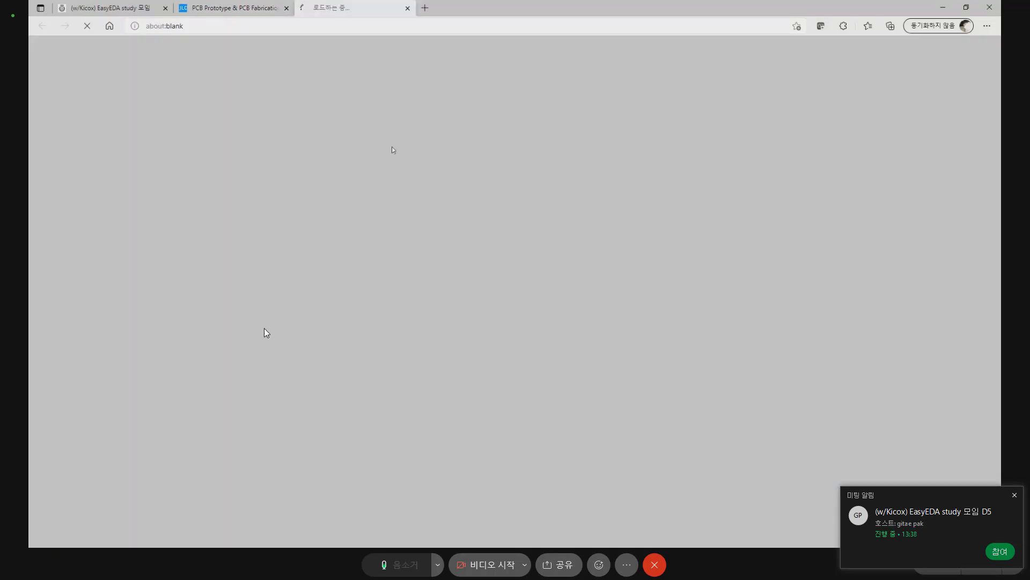
key(ctrl+shift+Tab)
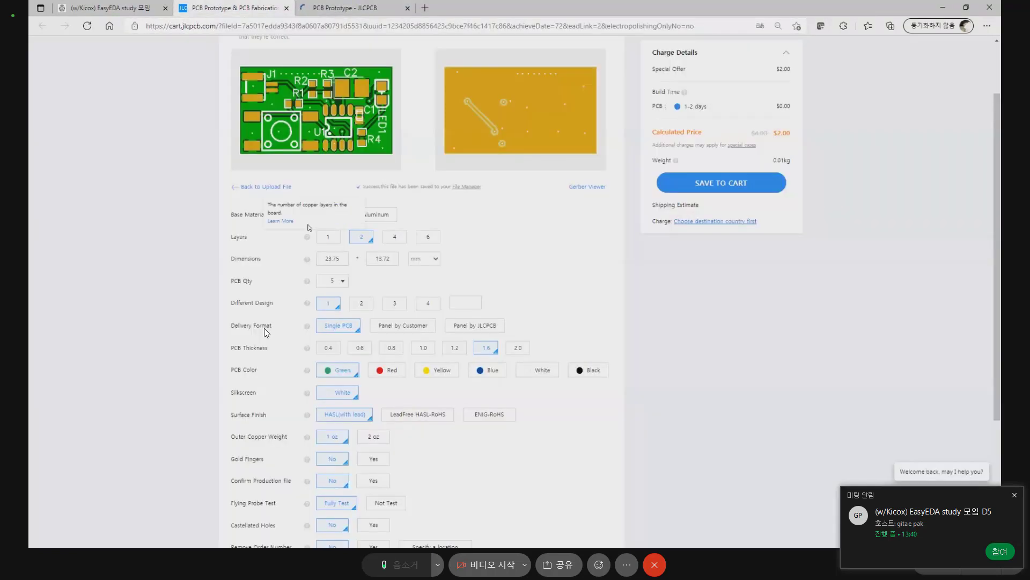
mouse_move(308, 217)
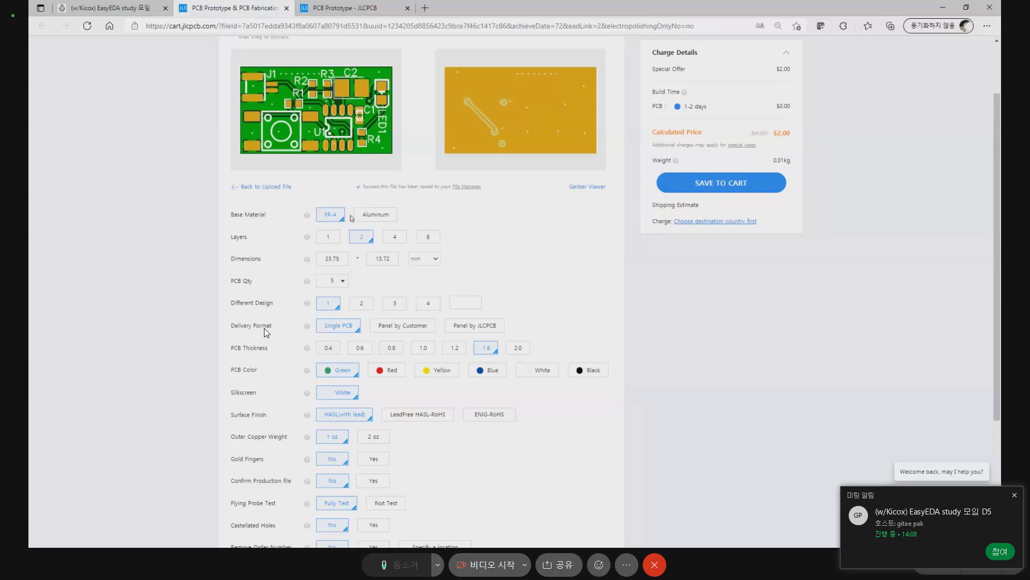
Compare the 2-layer and 4-layer order options and set the board to 4 layers
click(395, 236)
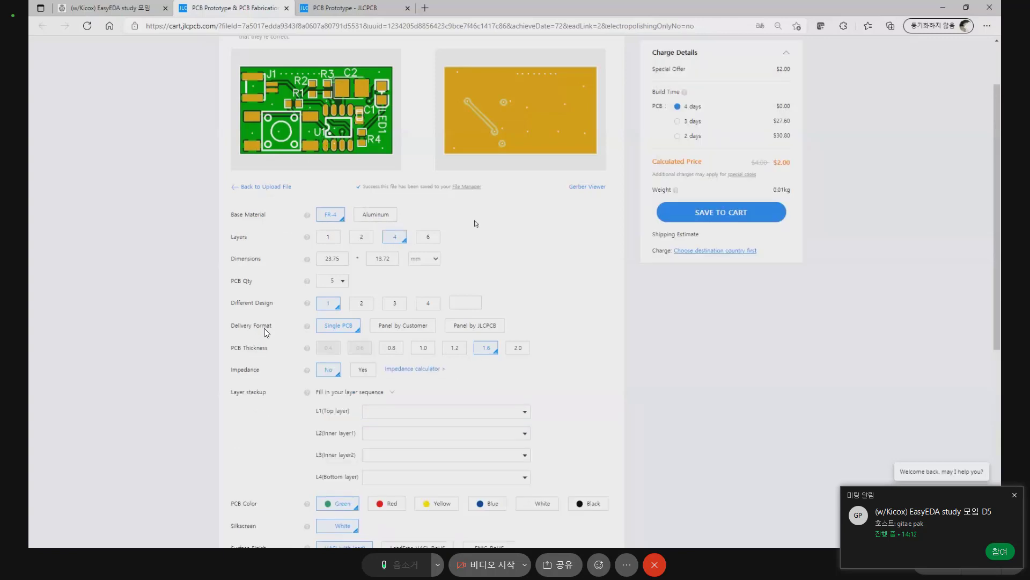
click(361, 239)
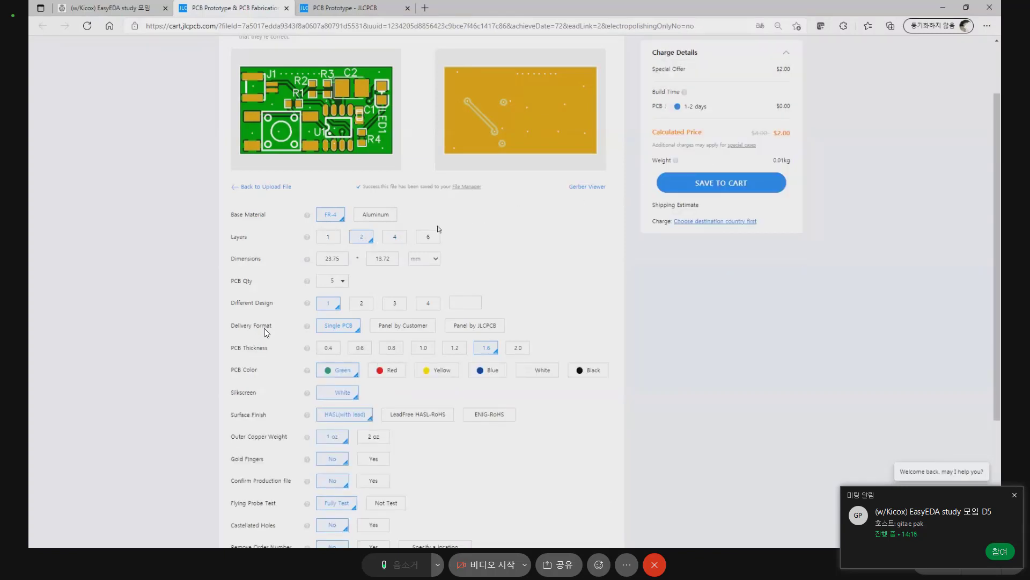
click(395, 238)
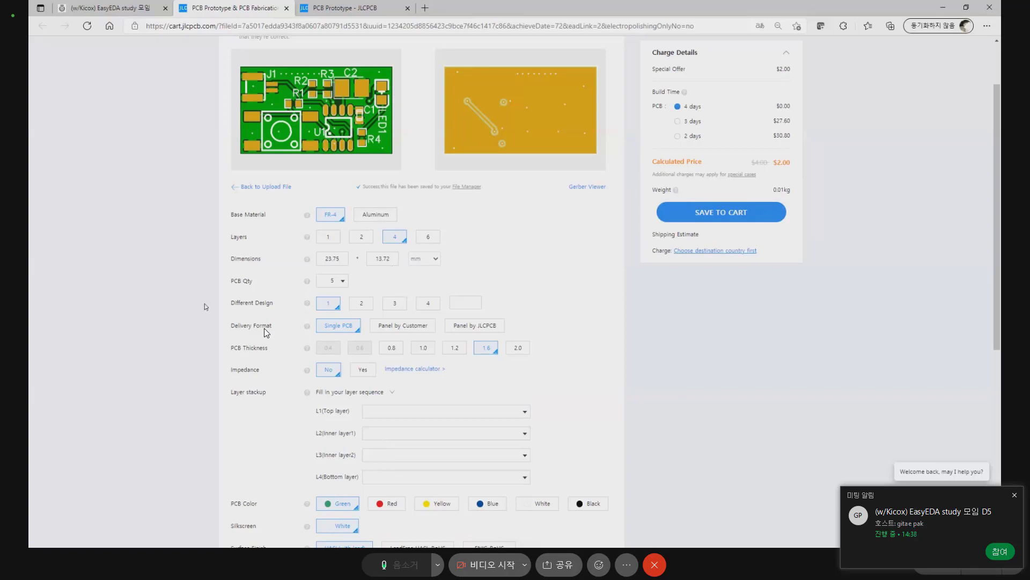
Check the PCB quantity choices and try 2 as the number of different designs before restoring it to 1
click(341, 284)
click(341, 284)
click(341, 285)
click(341, 285)
click(362, 310)
click(330, 309)
click(360, 307)
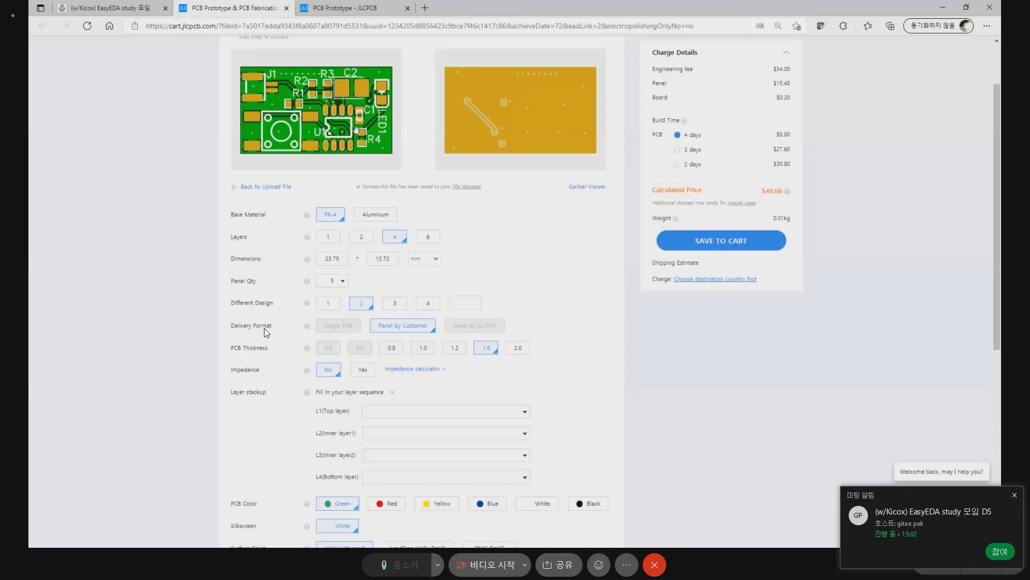
click(339, 307)
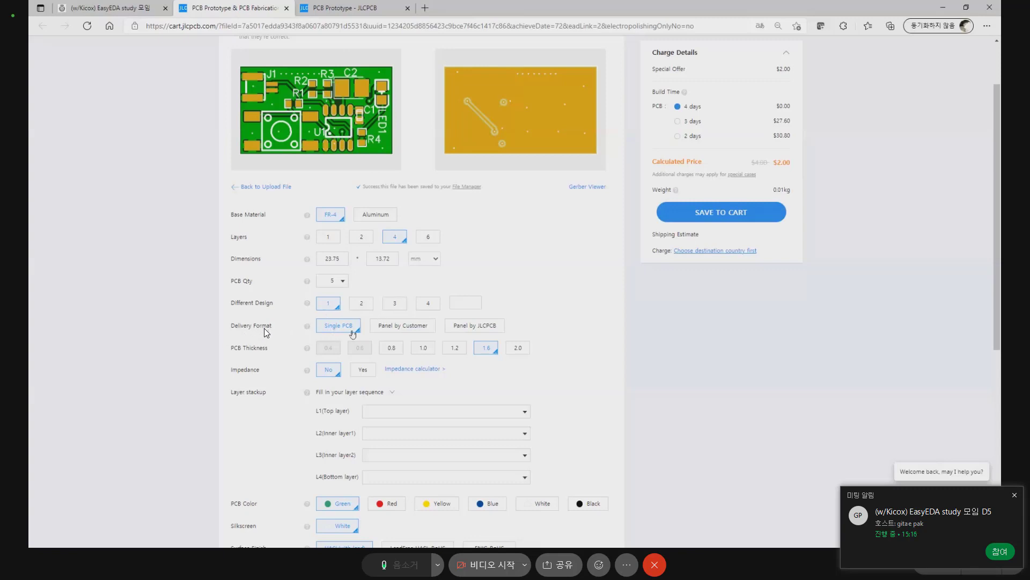
Compare the Single PCB and Panel by Customer delivery formats and select Panel by JLCPCB
click(397, 327)
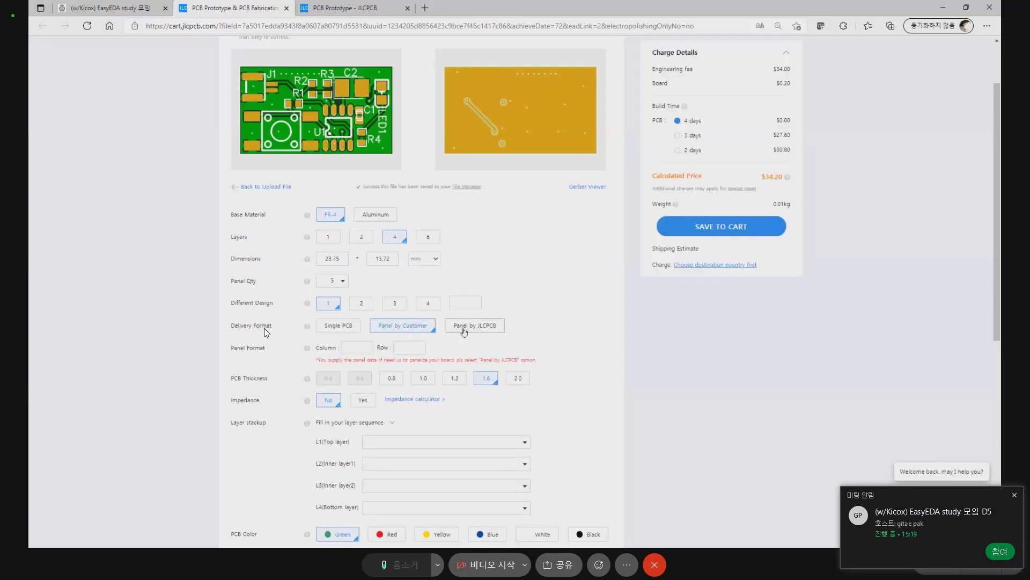
click(460, 330)
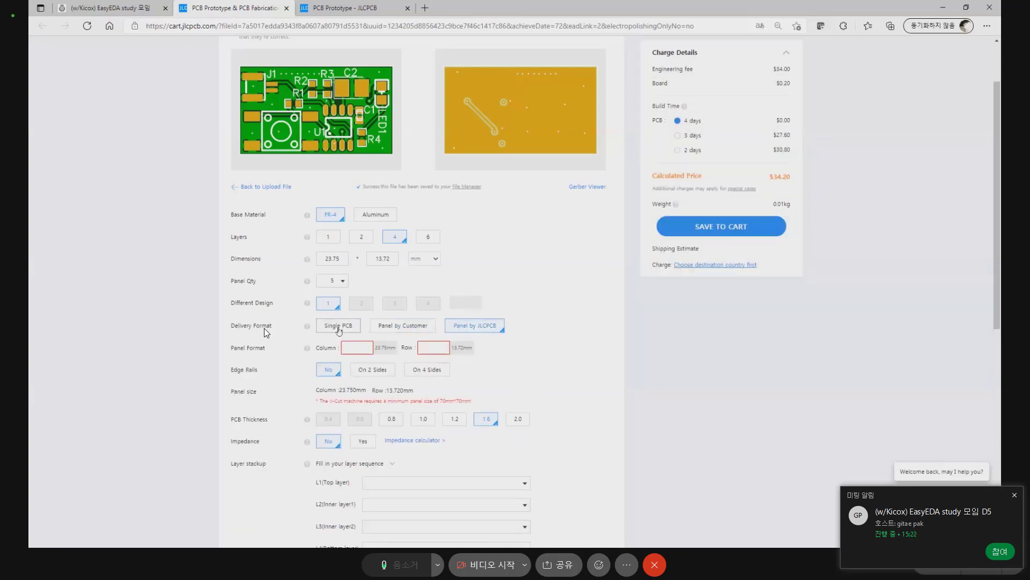
click(355, 325)
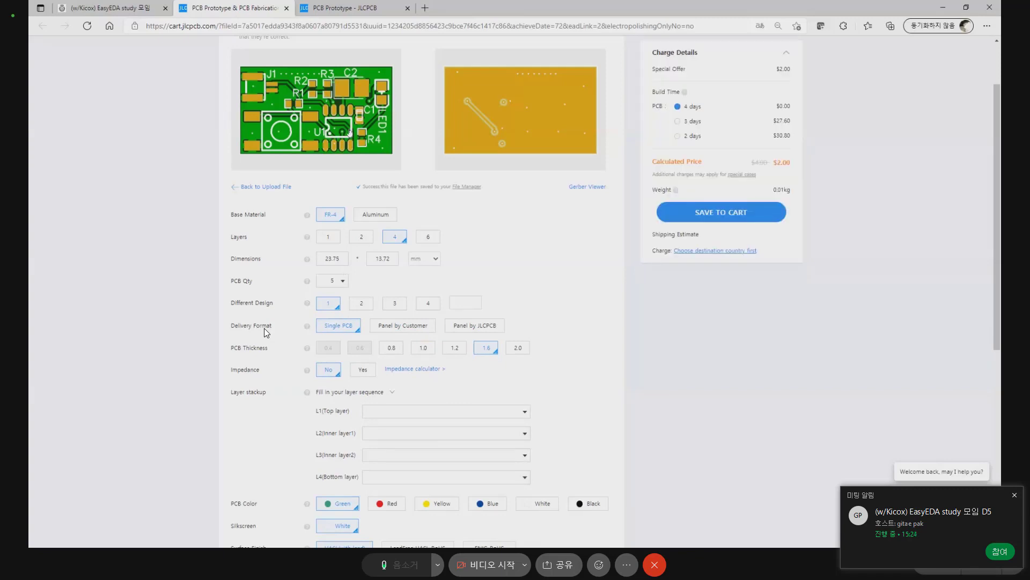
click(411, 331)
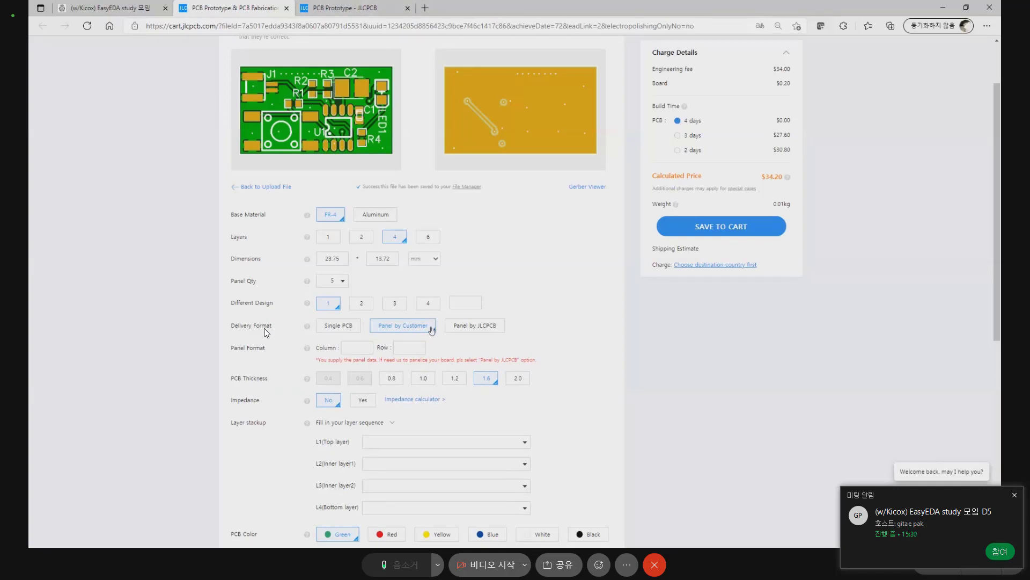
click(465, 329)
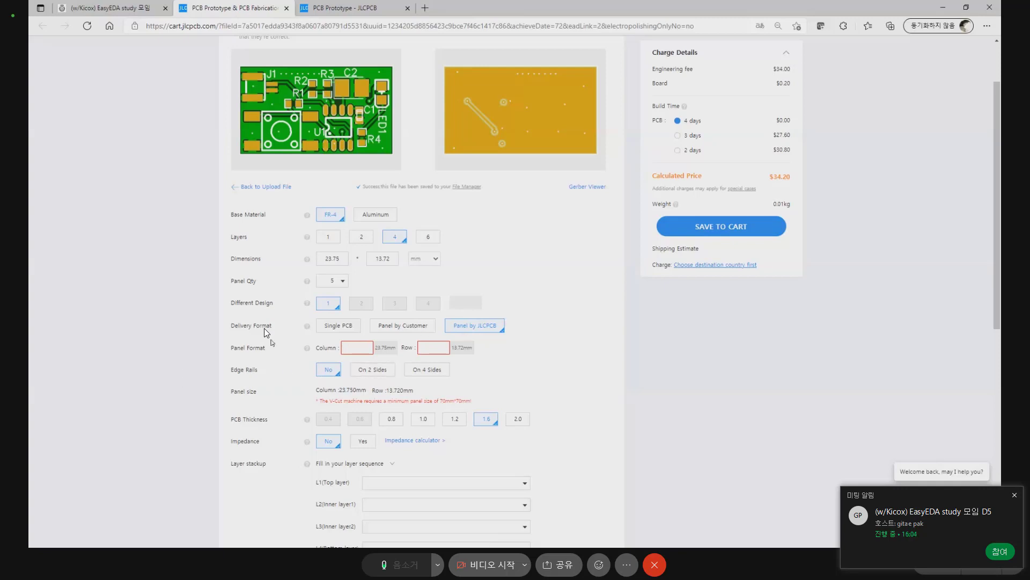
Set the panel format to 2 columns and 2 rows
scroll(280, 348, down, 2)
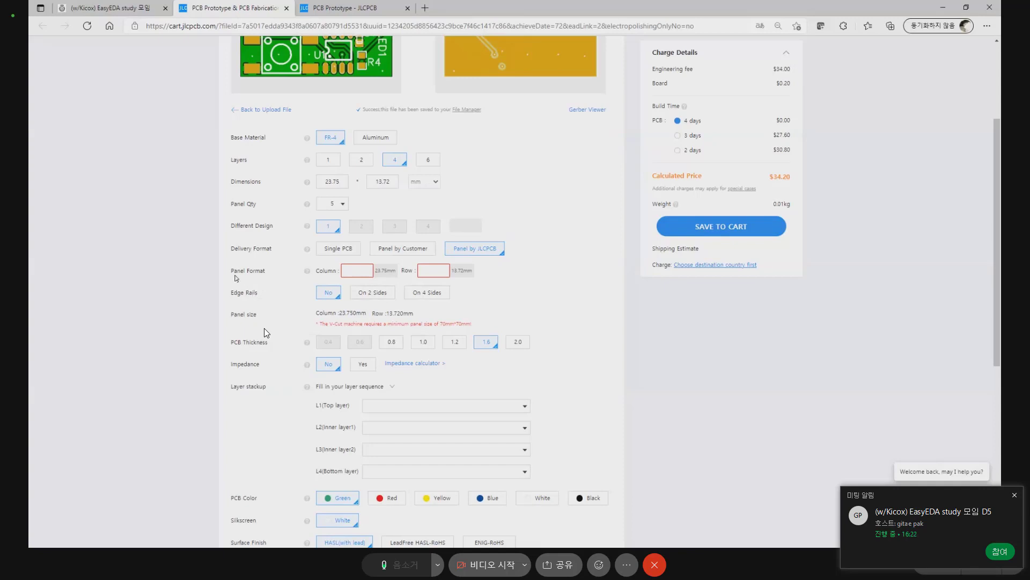
click(349, 273)
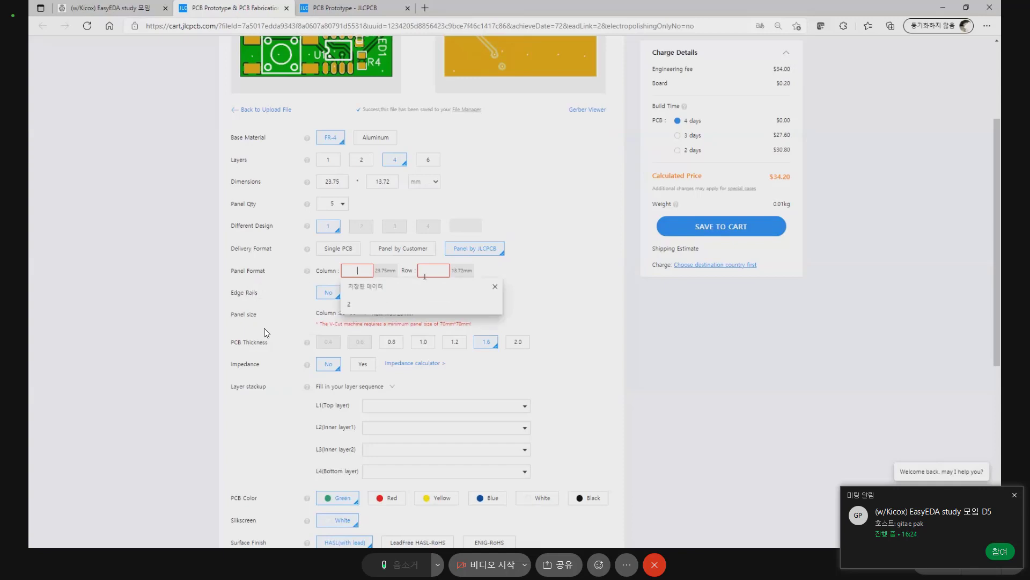
text(2)
click(438, 270)
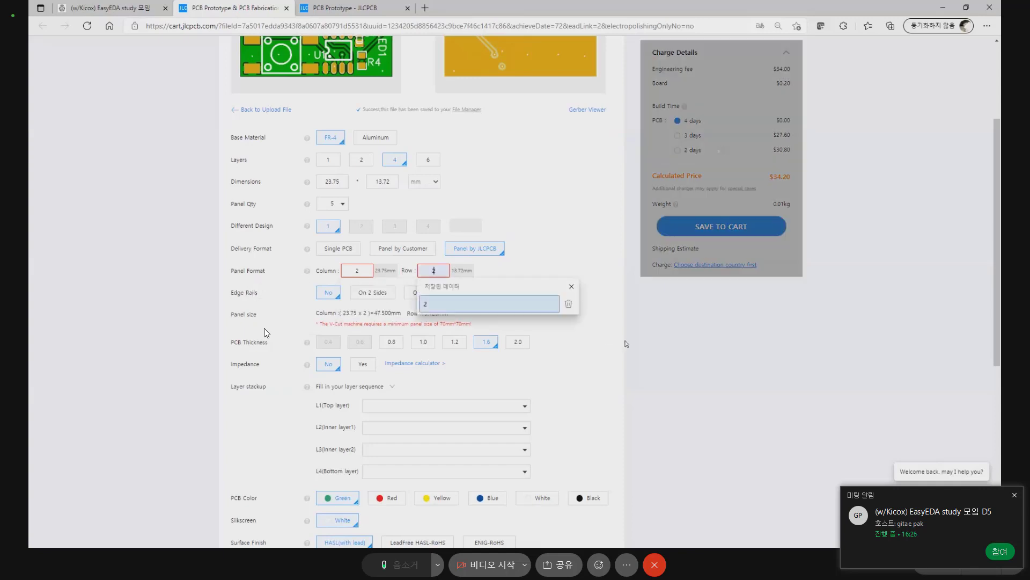
text(2)
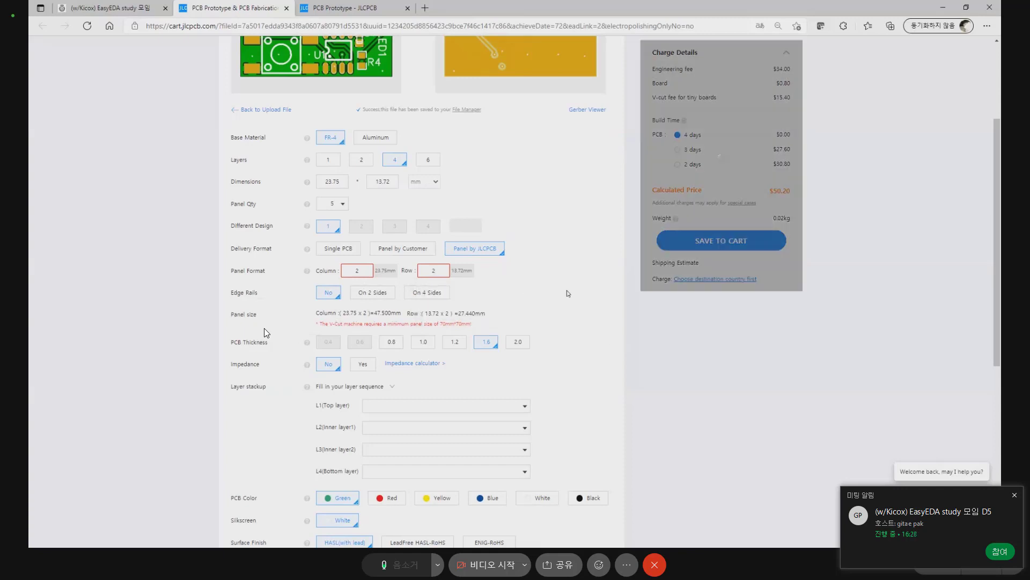
Examine the available panel quantities and the order page's panel settings and charges
scroll(265, 332, up, 1)
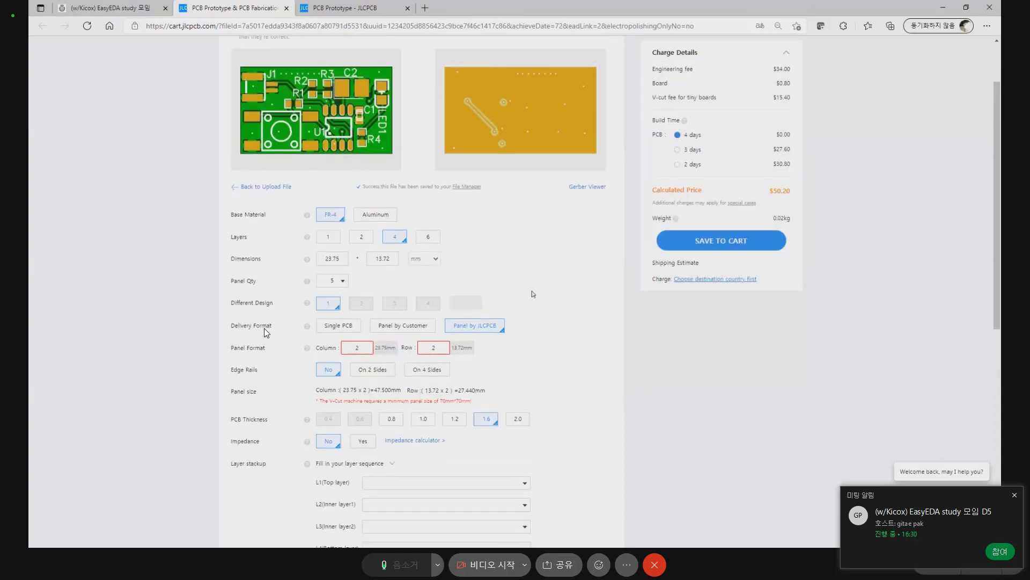
click(342, 281)
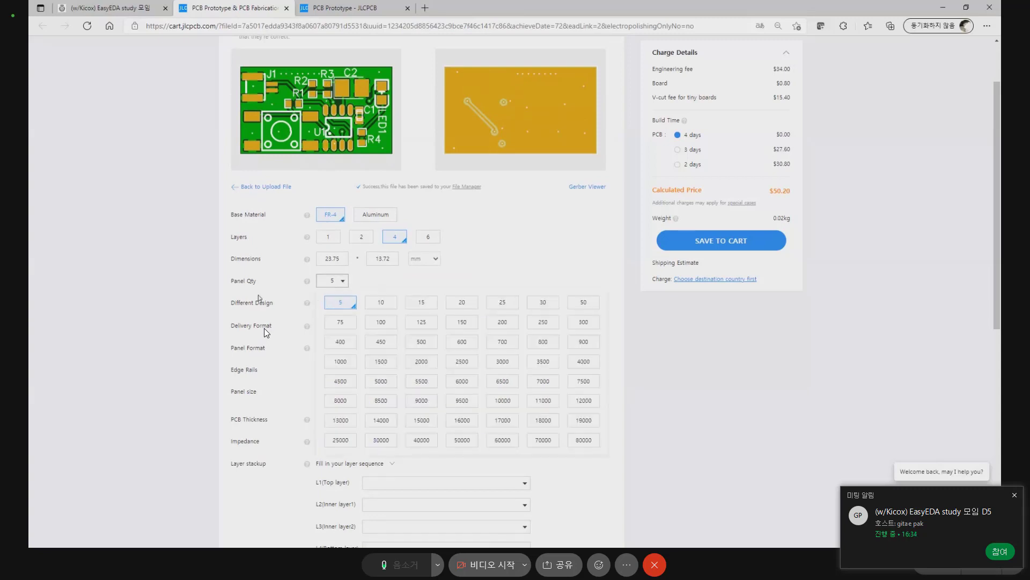
click(283, 287)
scroll(283, 287, down, 1)
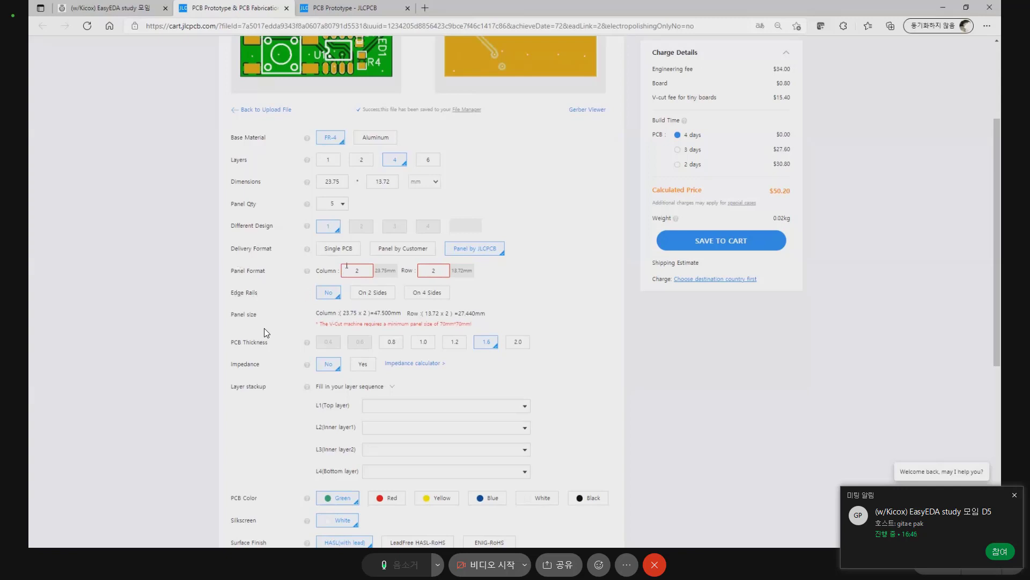
scroll(346, 265, up, 3)
scroll(393, 256, up, 3)
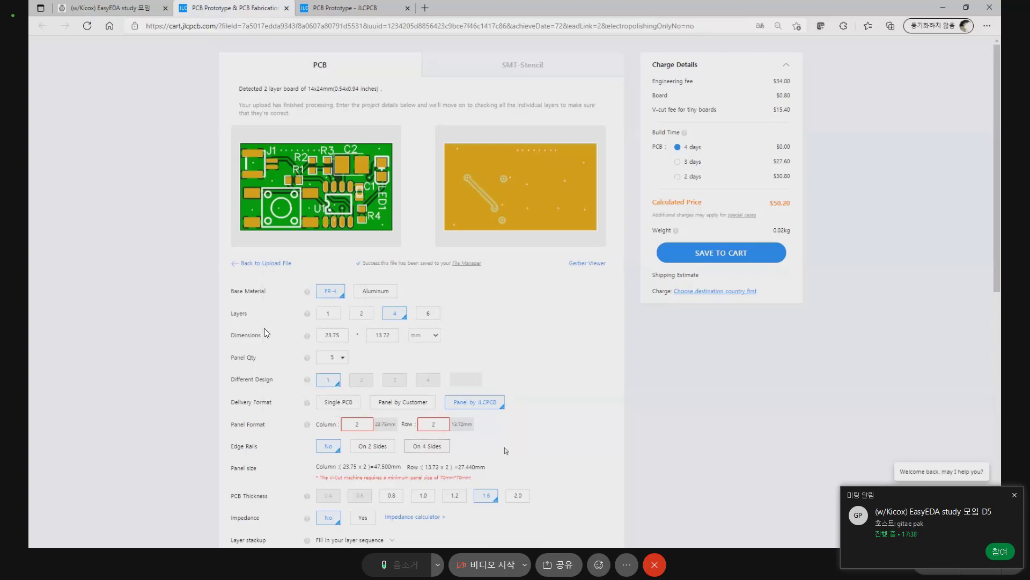
Add edge rails on 2 sides of the panel with a width of 8 mm
scroll(330, 449, down, 2)
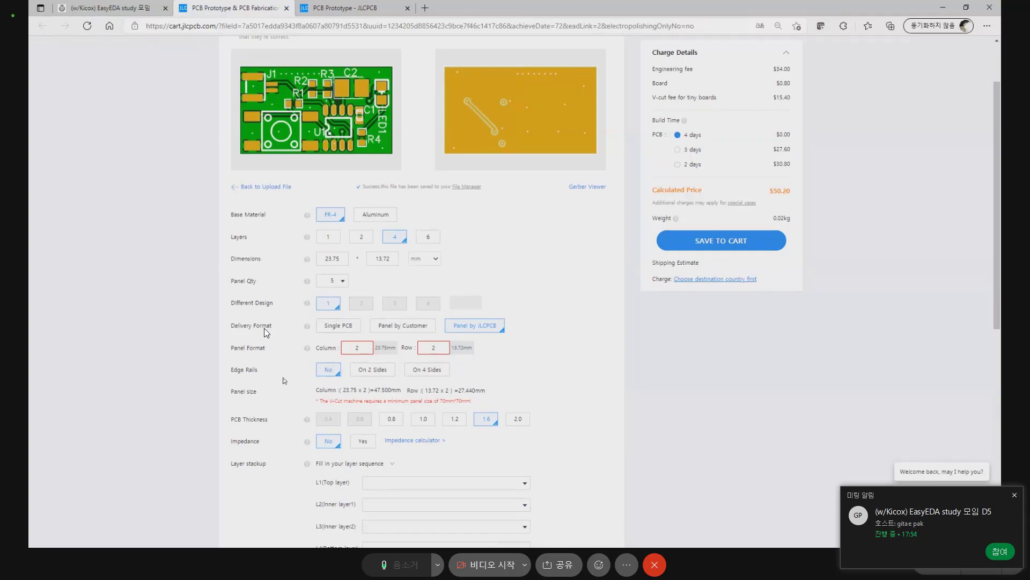
click(362, 376)
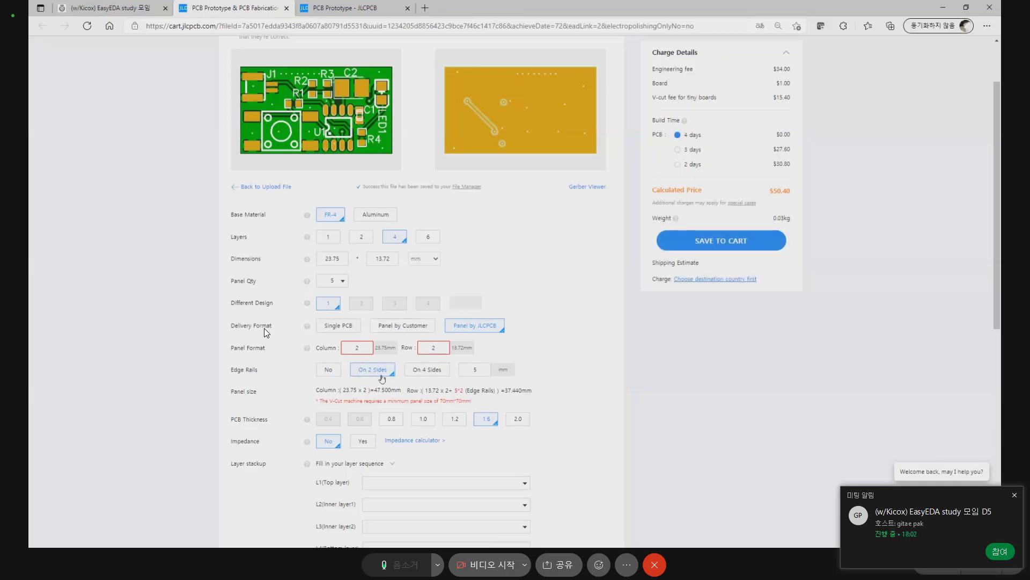
double_click(476, 370)
text(8)
Compare the 1.0 and 1.6 PCB thickness options and set the thickness to 1.2
scroll(329, 387, down, 2)
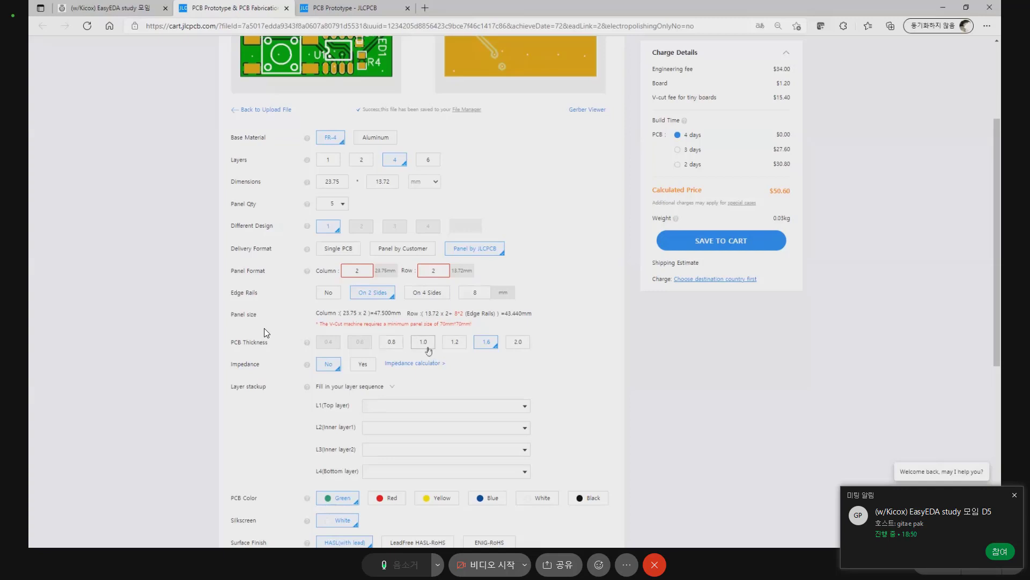
click(424, 344)
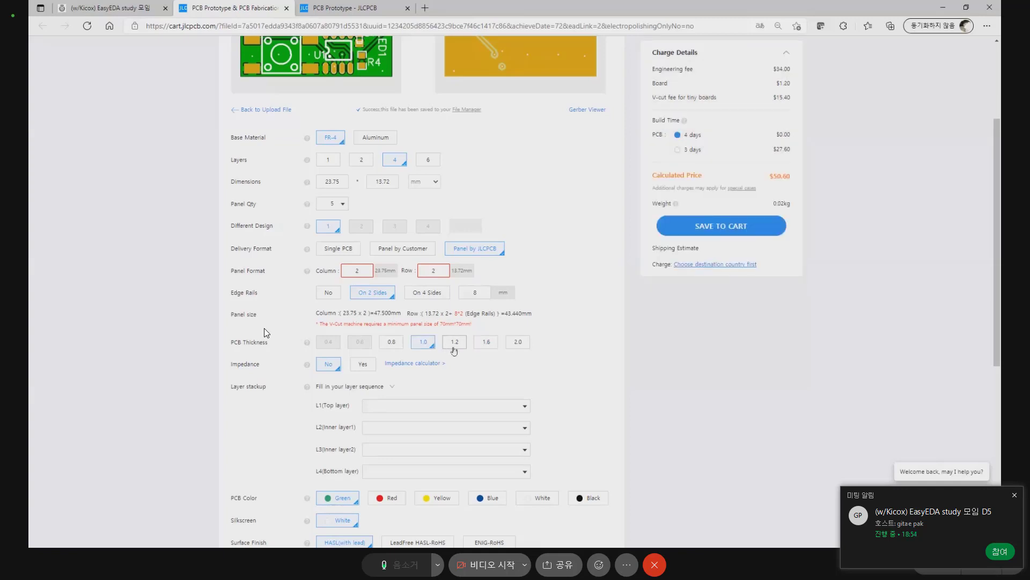
click(490, 344)
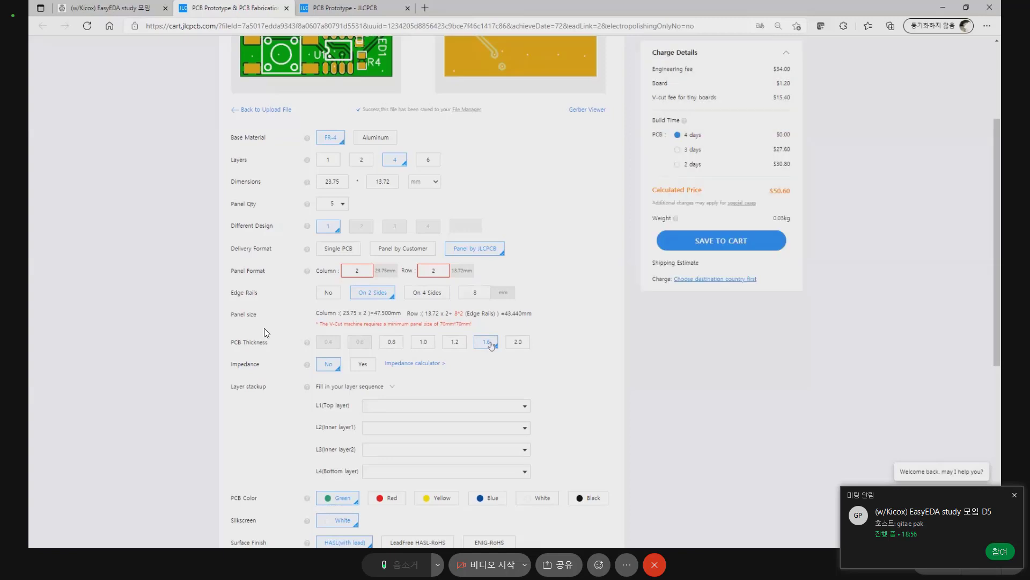
click(458, 344)
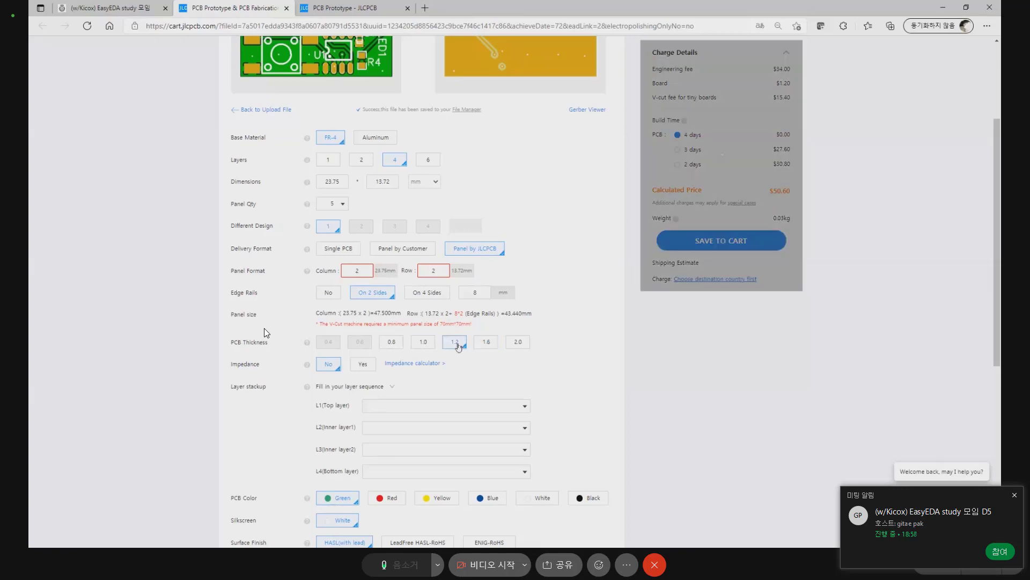
Check the charges for the 0.8 PCB thickness option and set the thickness to 1.6
click(390, 347)
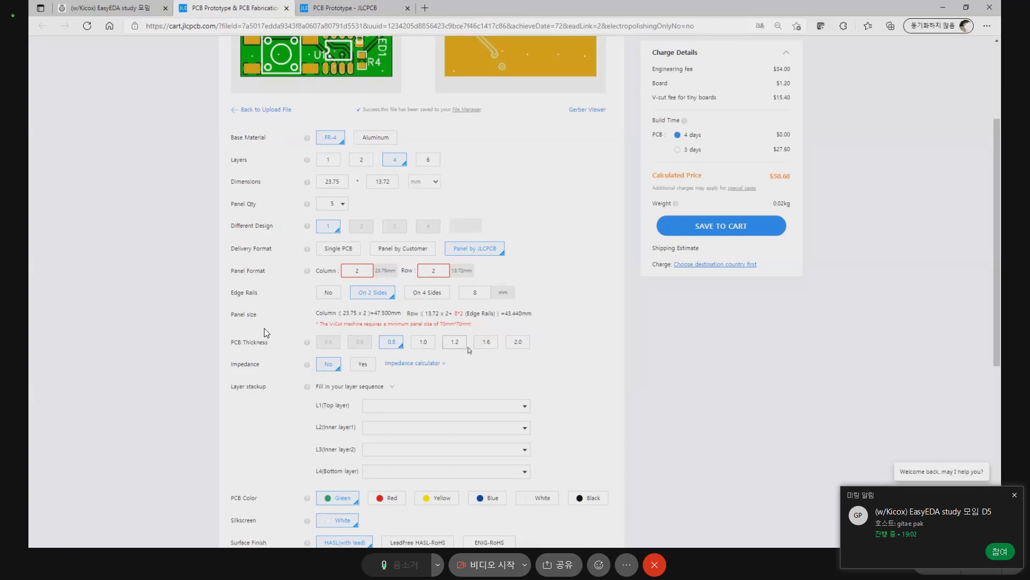
click(485, 346)
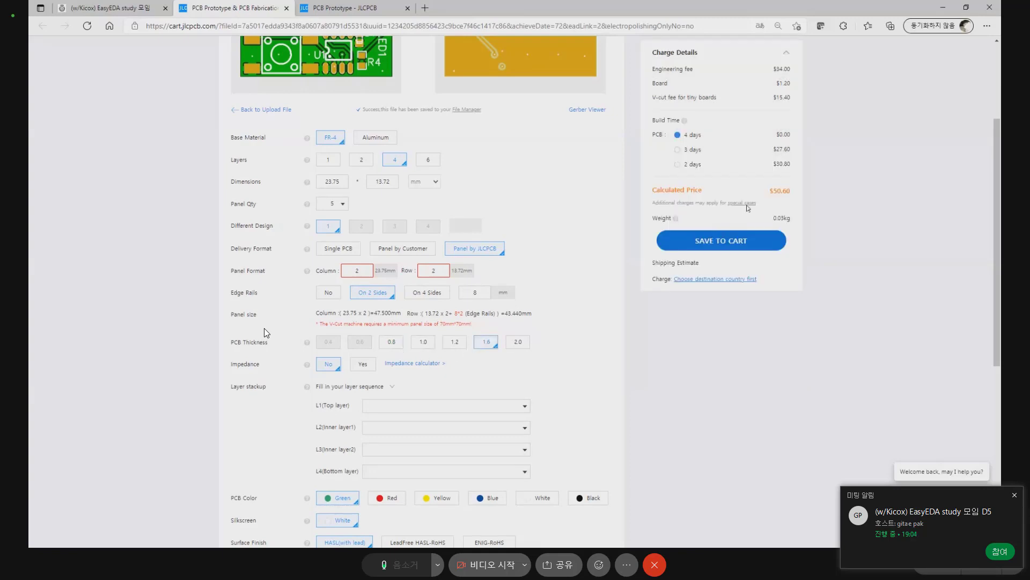
Read the impedance option's explanation and examine the Gerber files selectable for L1 (Top layer) in the layer stackup
scroll(568, 317, down, 2)
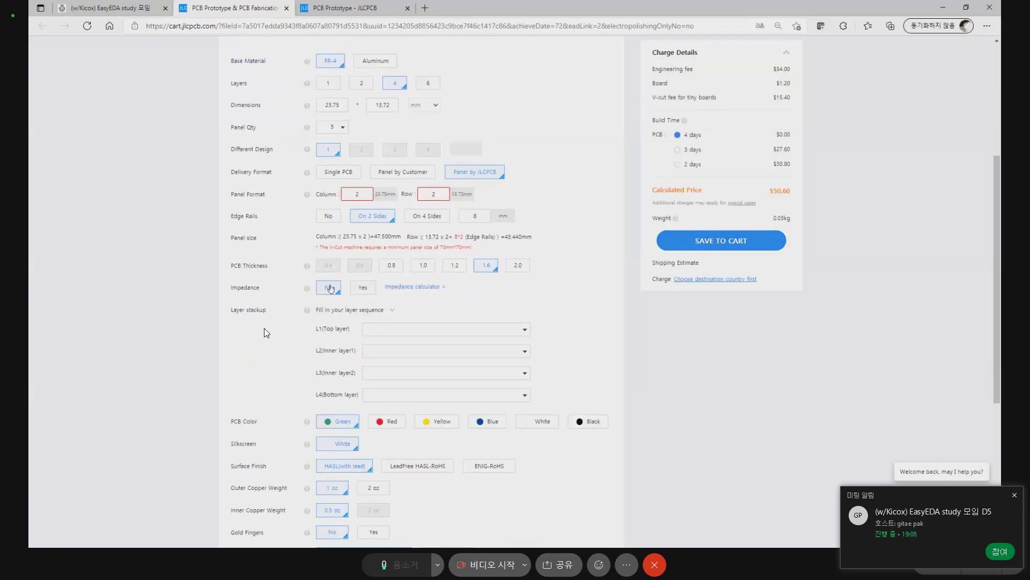
mouse_move(310, 289)
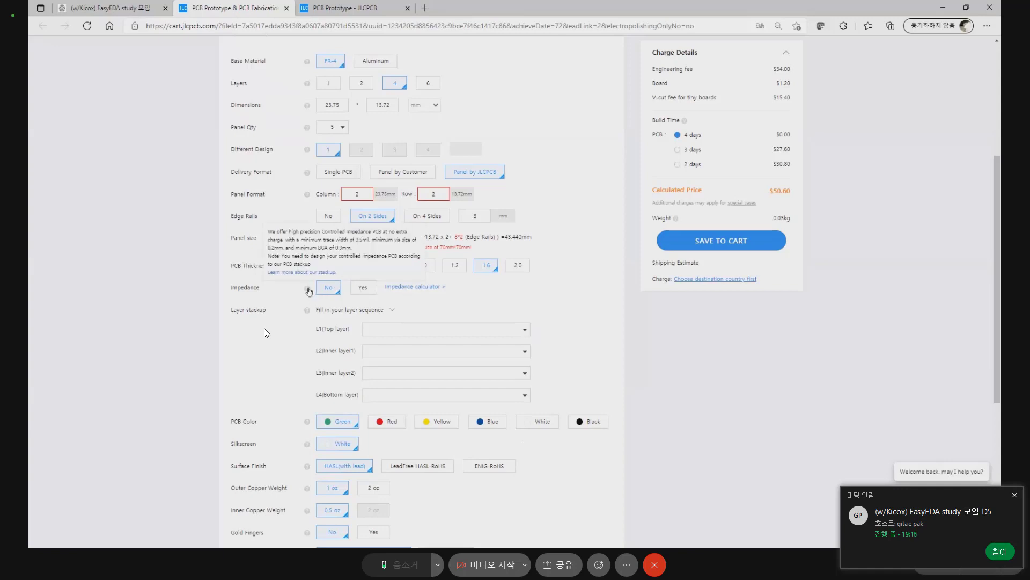
scroll(304, 303, down, 1)
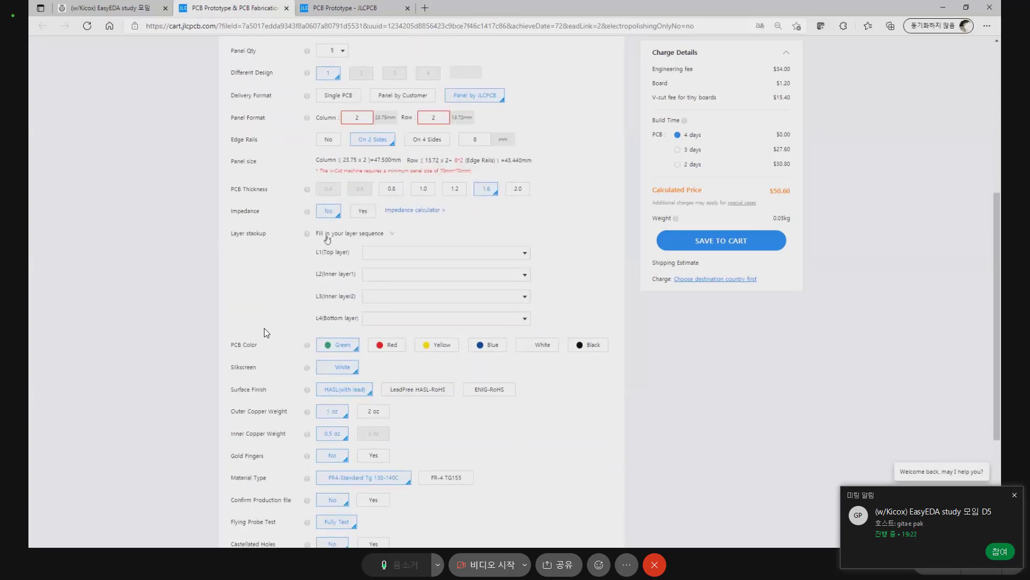
click(493, 254)
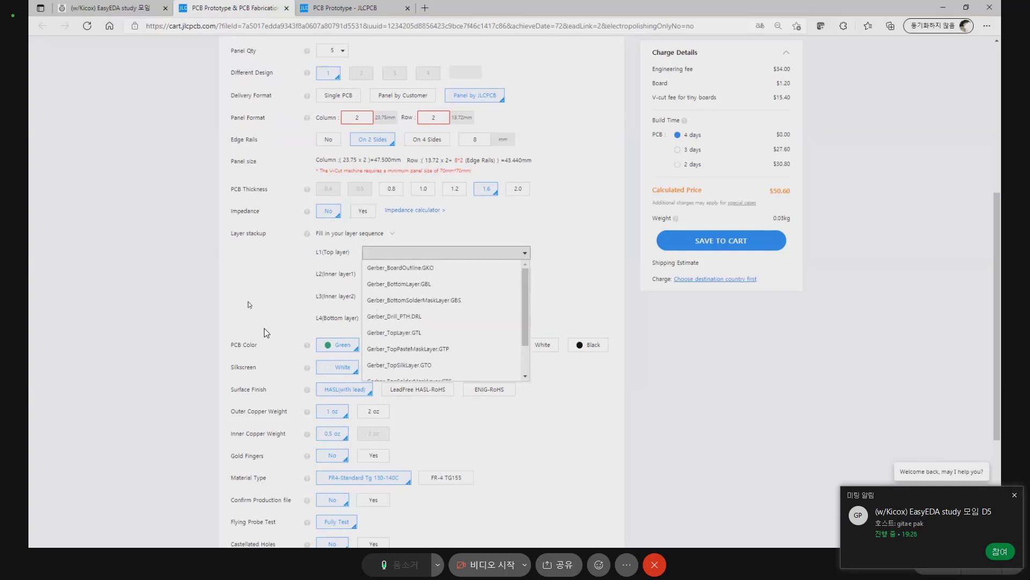
click(558, 268)
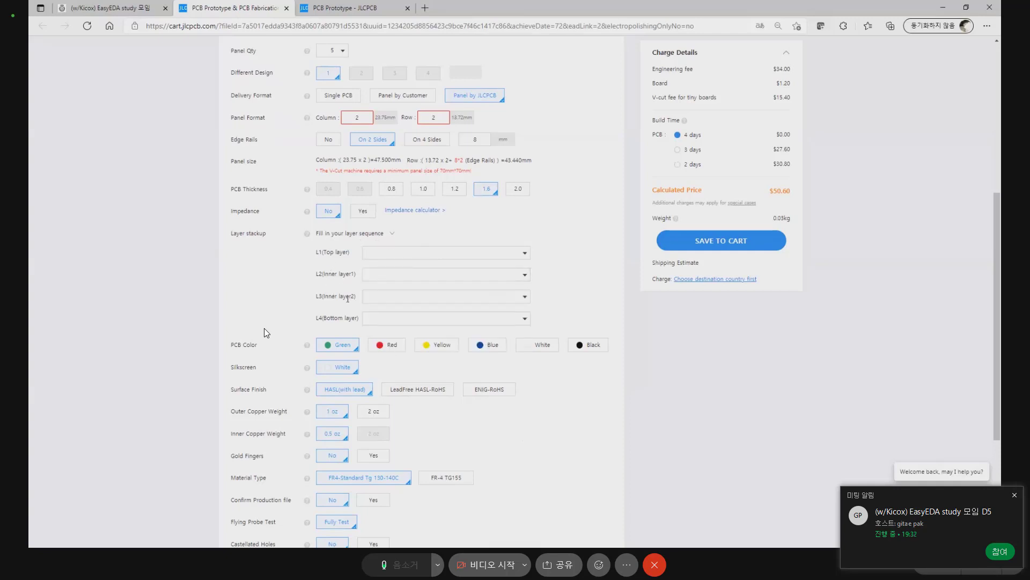
click(524, 252)
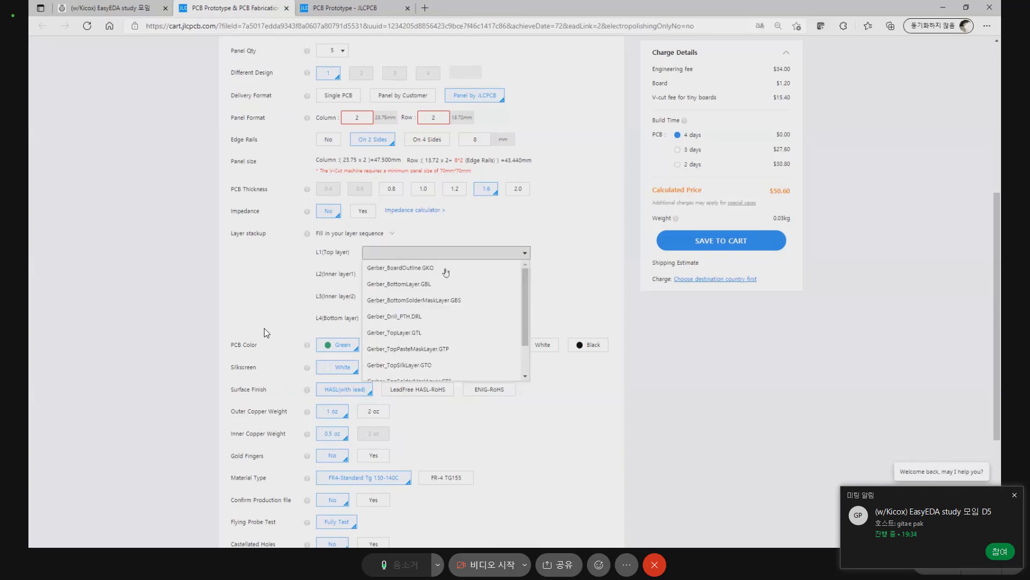
scroll(433, 349, down, 5)
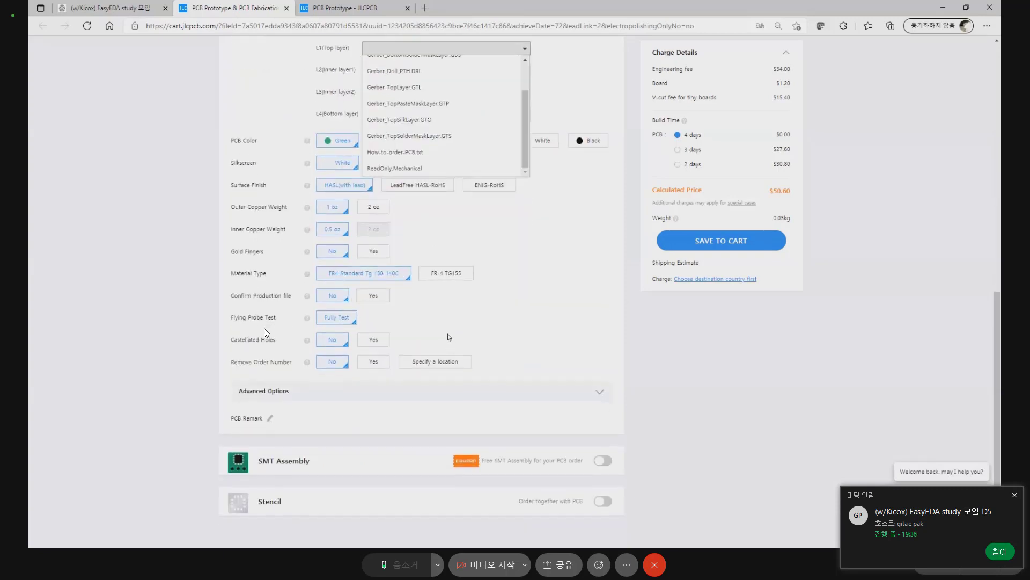
scroll(449, 337, up, 4)
click(569, 302)
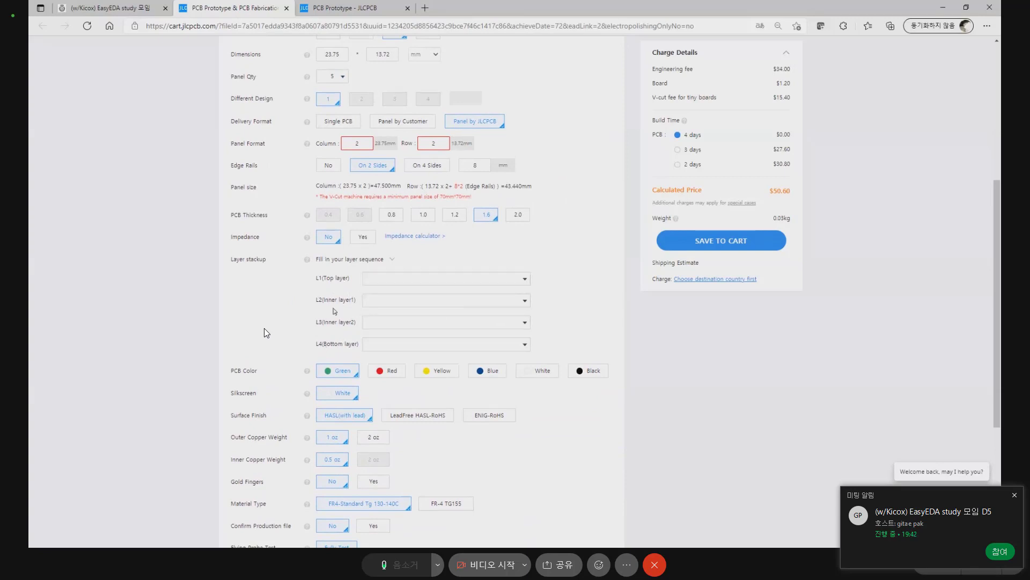
click(502, 279)
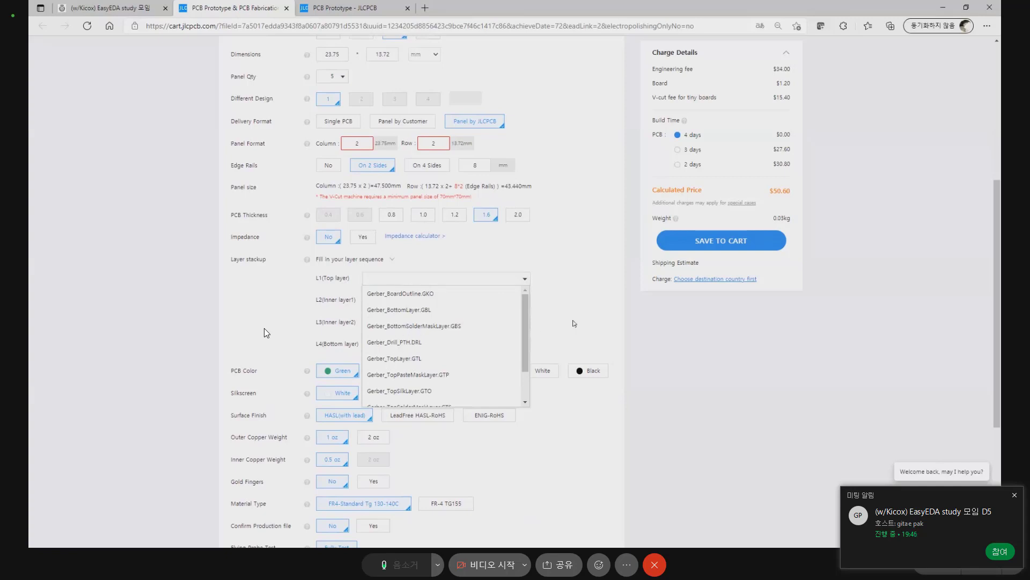
click(559, 327)
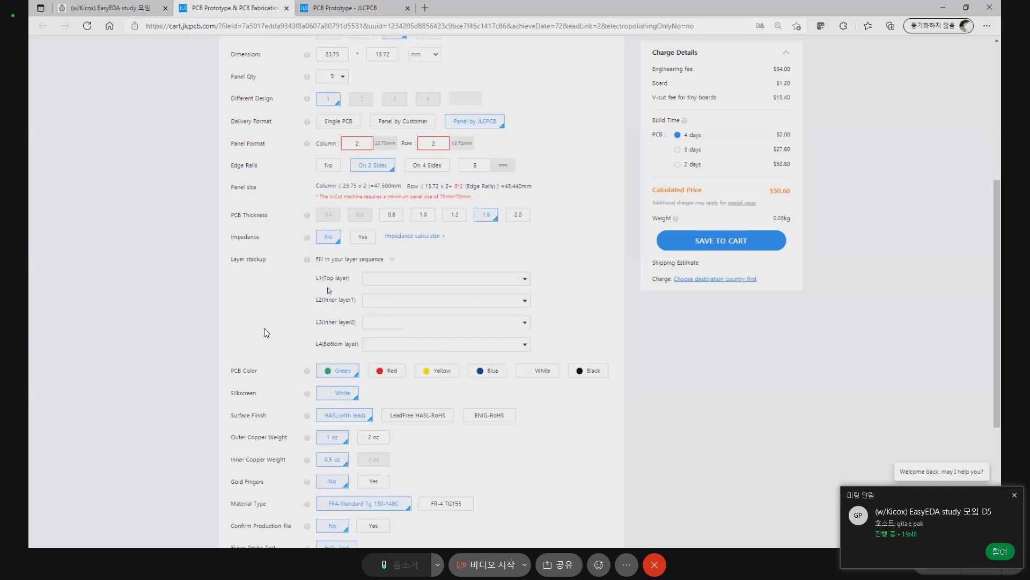
Try the red PCB color to check its note and charges, and restore green
scroll(308, 326, down, 1)
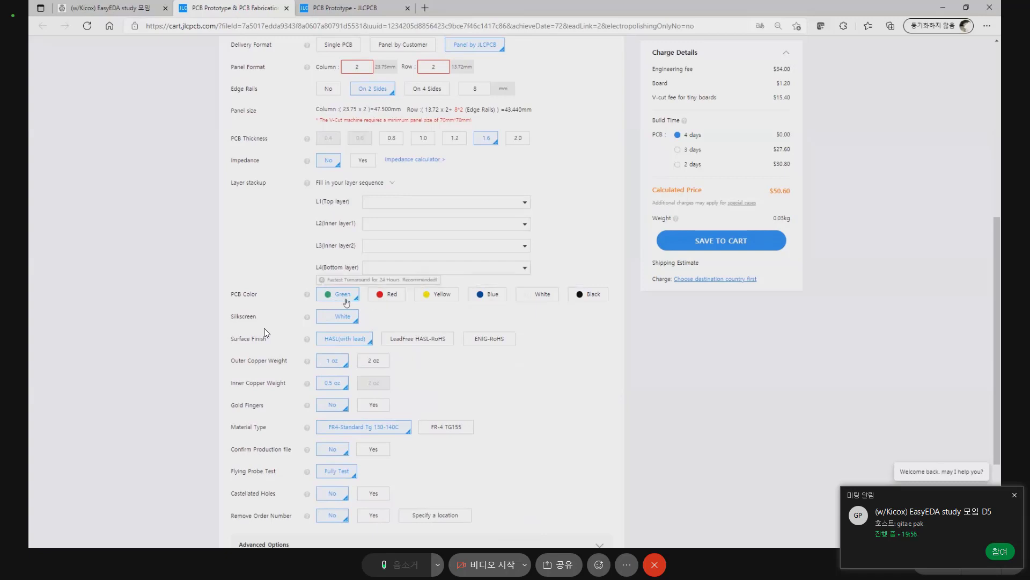
click(399, 300)
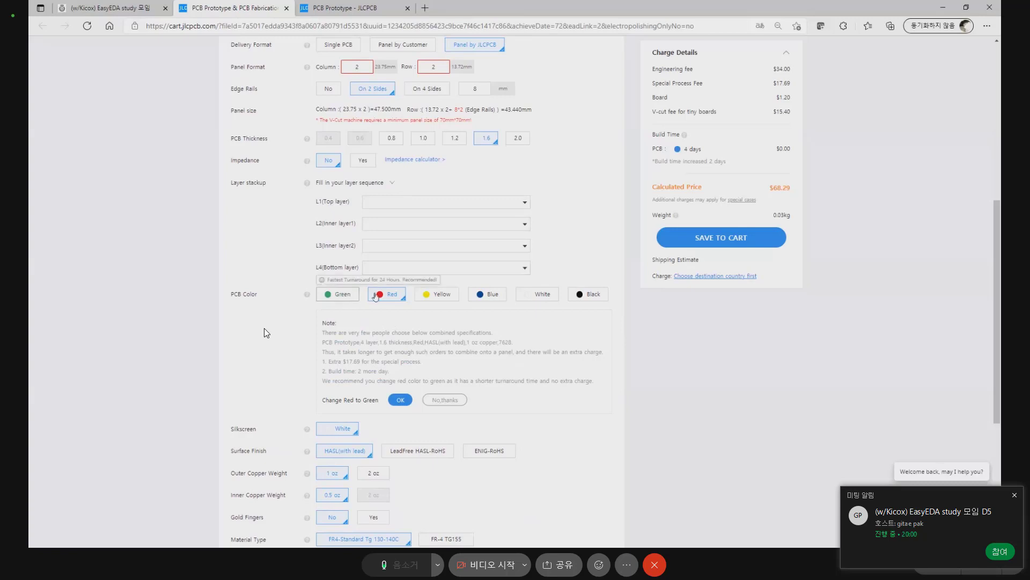
click(339, 300)
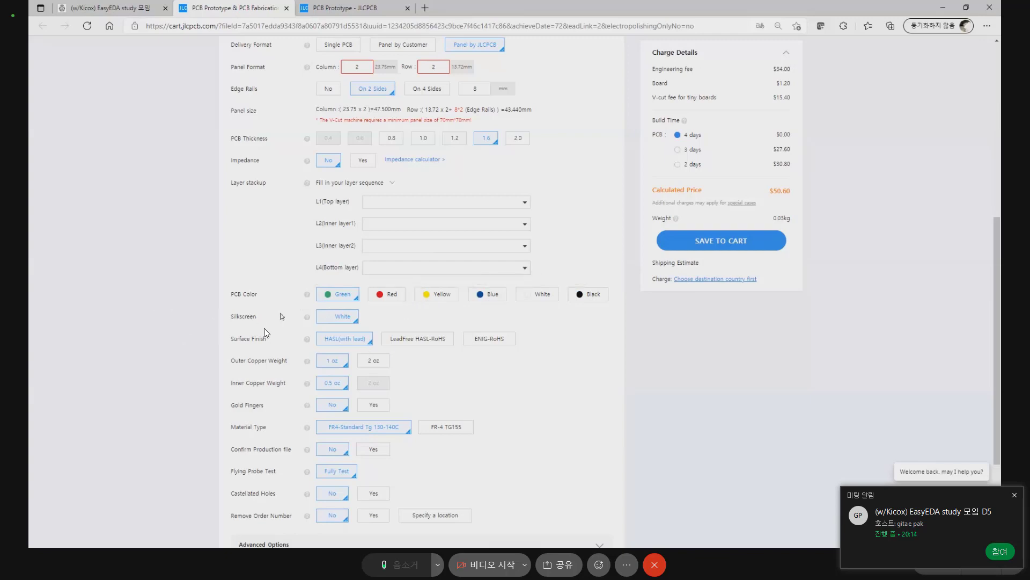
Try the ENIG-RoHS surface finish to compare its charges, and restore HASL(with lead)
scroll(264, 329, down, 2)
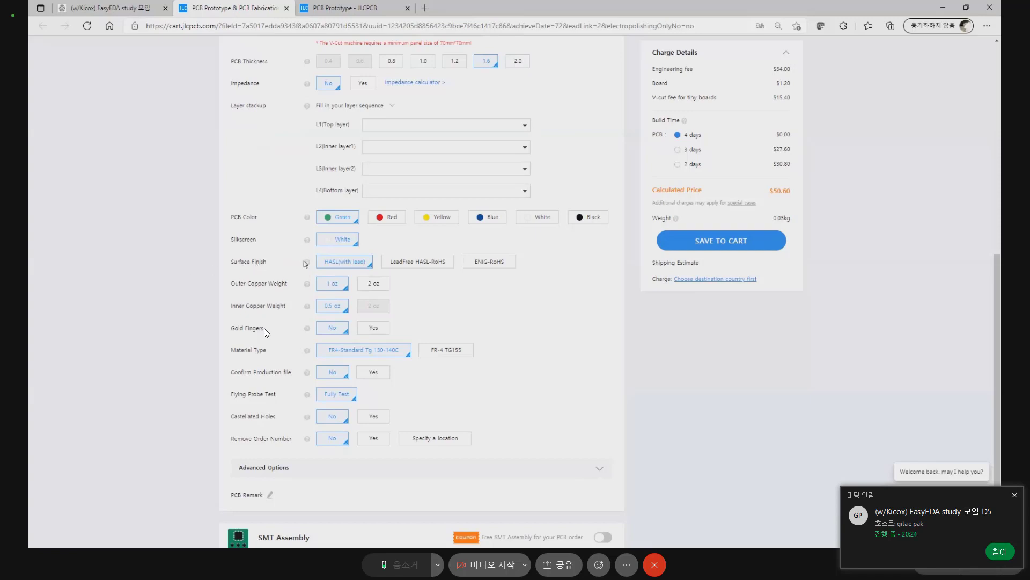
mouse_move(307, 264)
click(488, 263)
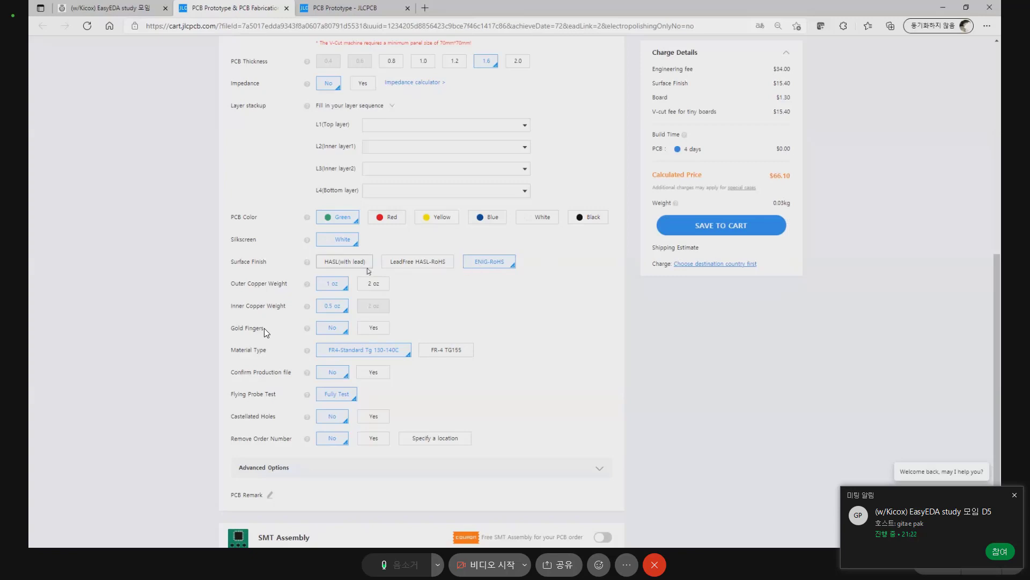
scroll(369, 271, up, 2)
scroll(493, 340, down, 2)
click(514, 268)
click(347, 265)
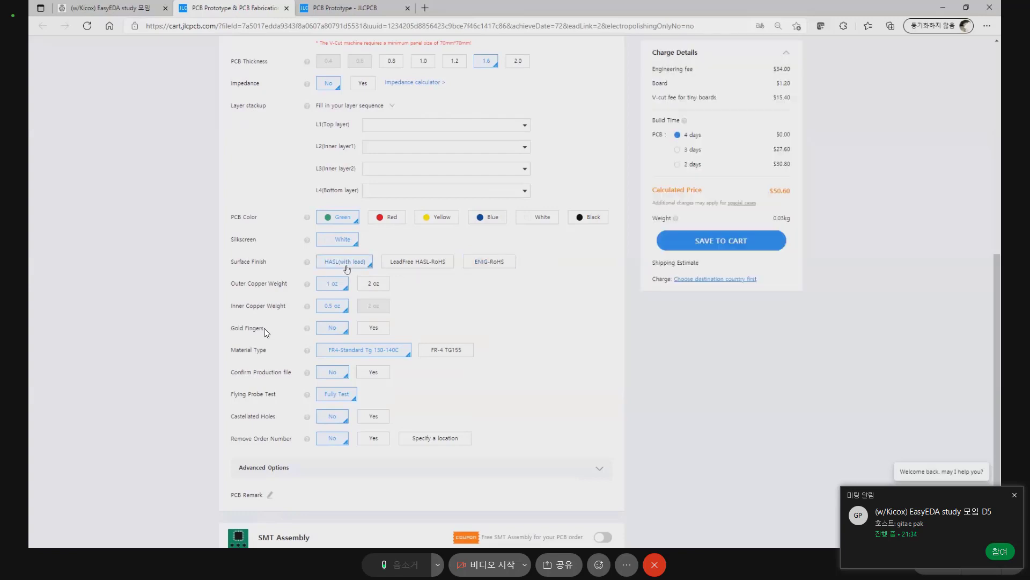
mouse_move(308, 263)
Try the 2 oz outer copper weight to compare its charges, and restore 1 oz
click(380, 285)
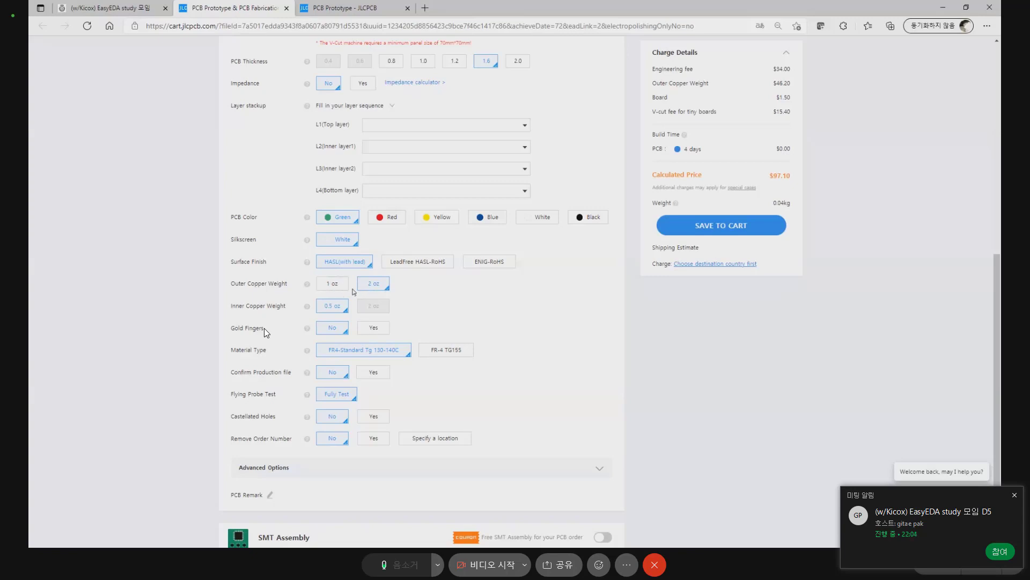
click(324, 289)
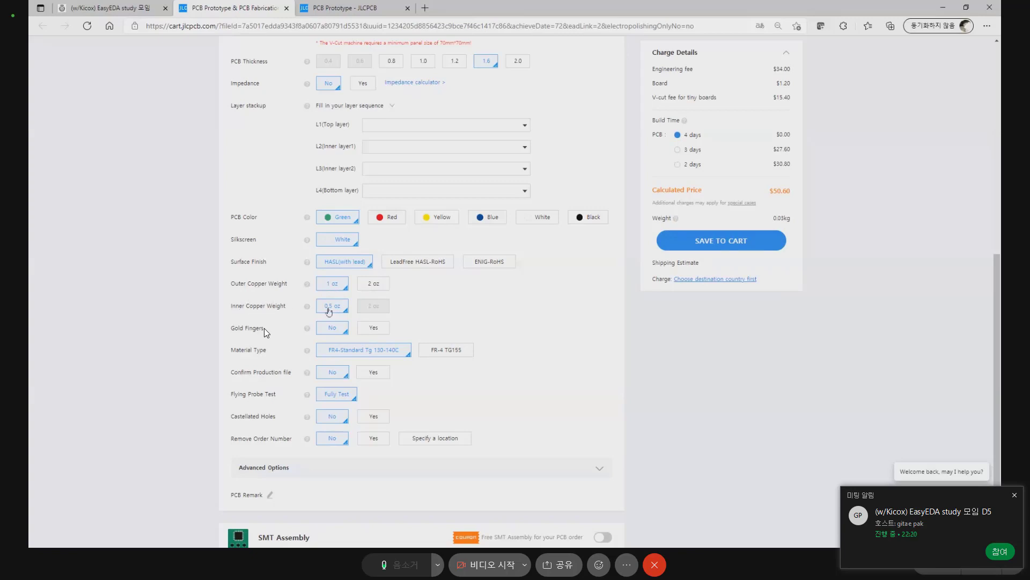
click(349, 311)
click(373, 284)
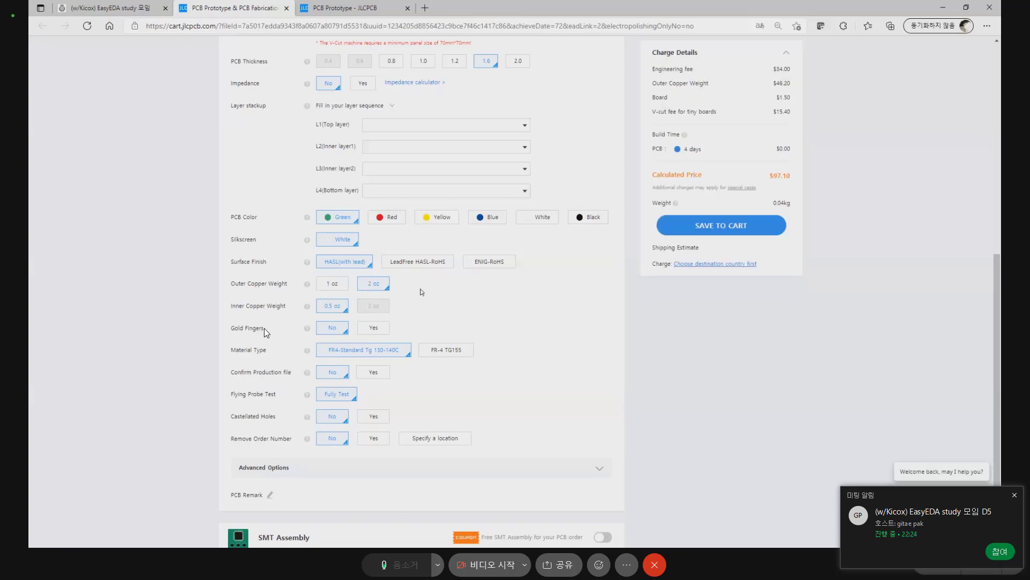
click(330, 289)
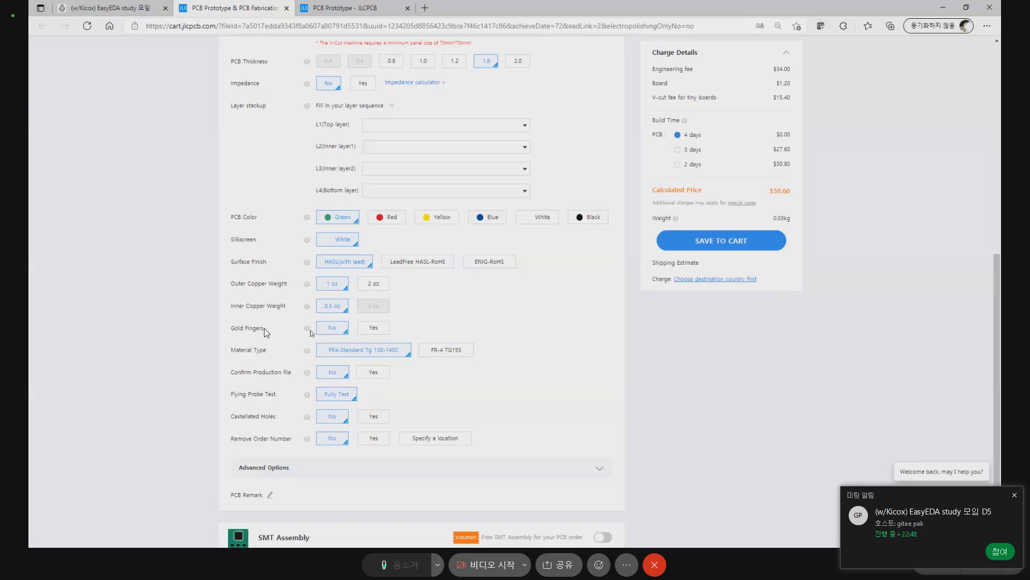
Read the gold fingers, material type and castellated holes explanations, trying castellated holes before restoring No
mouse_move(307, 333)
mouse_move(308, 352)
scroll(315, 379, down, 1)
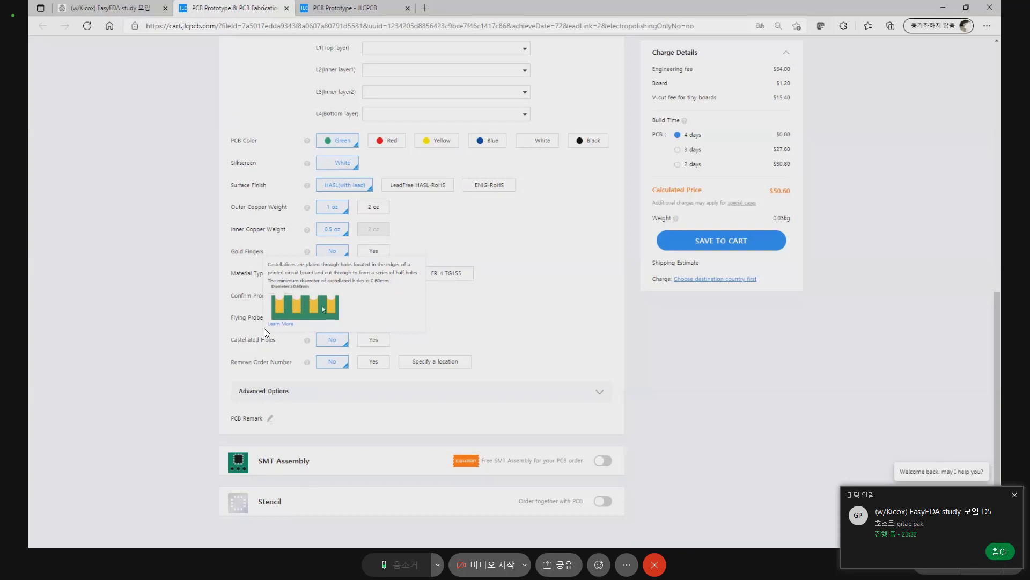
click(373, 343)
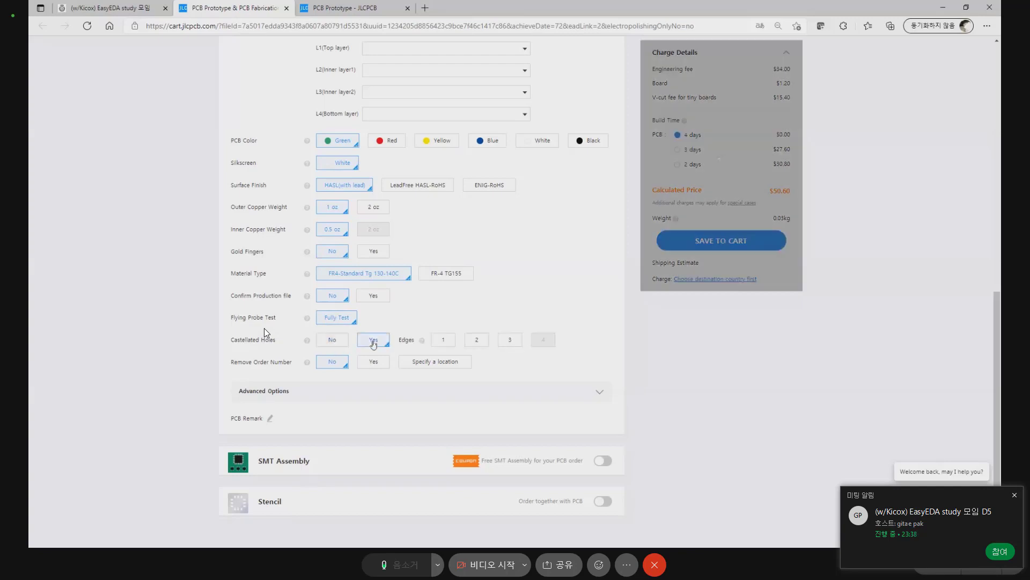
click(335, 342)
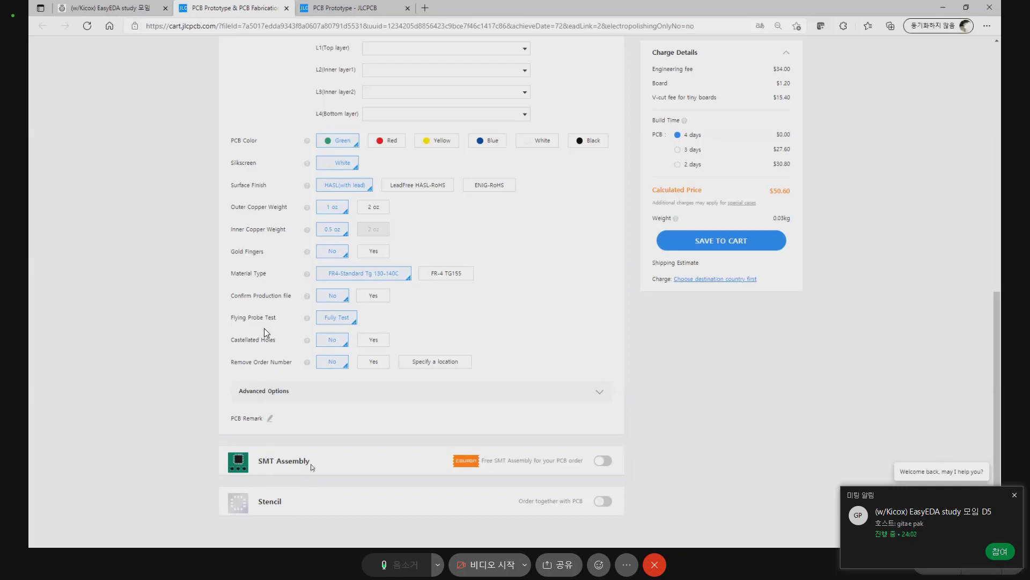
Review the PCB order settings through the SMT Assembly and Stencil options, and compare them with the separate SMT-Stencil order form
scroll(127, 337, up, 1)
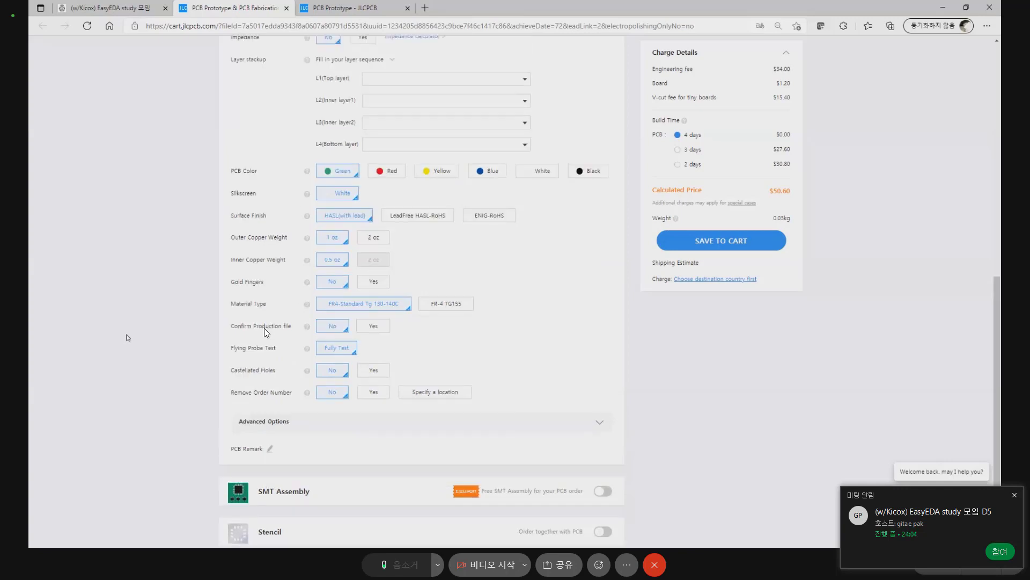
scroll(266, 332, up, 9)
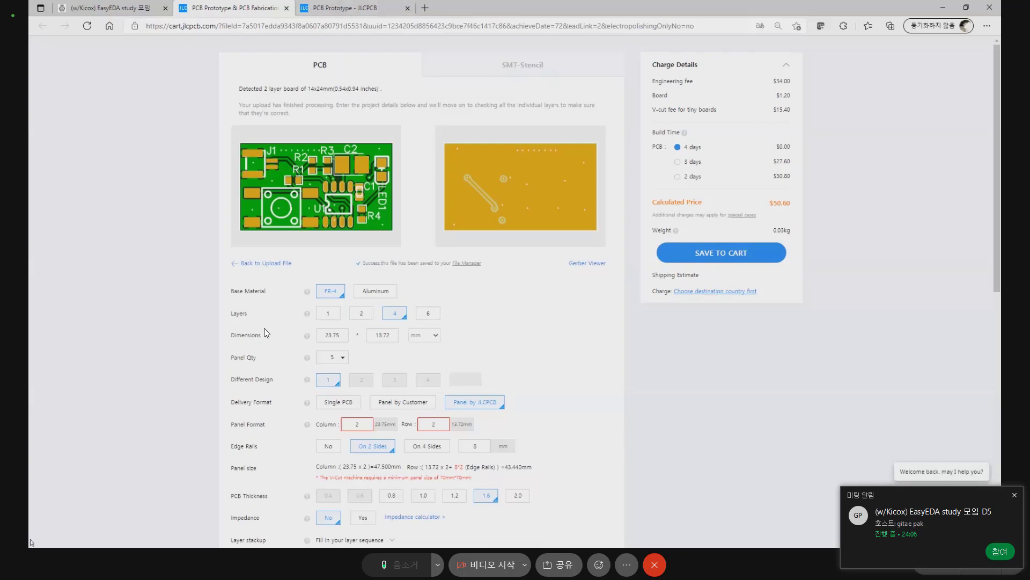
scroll(266, 332, down, 10)
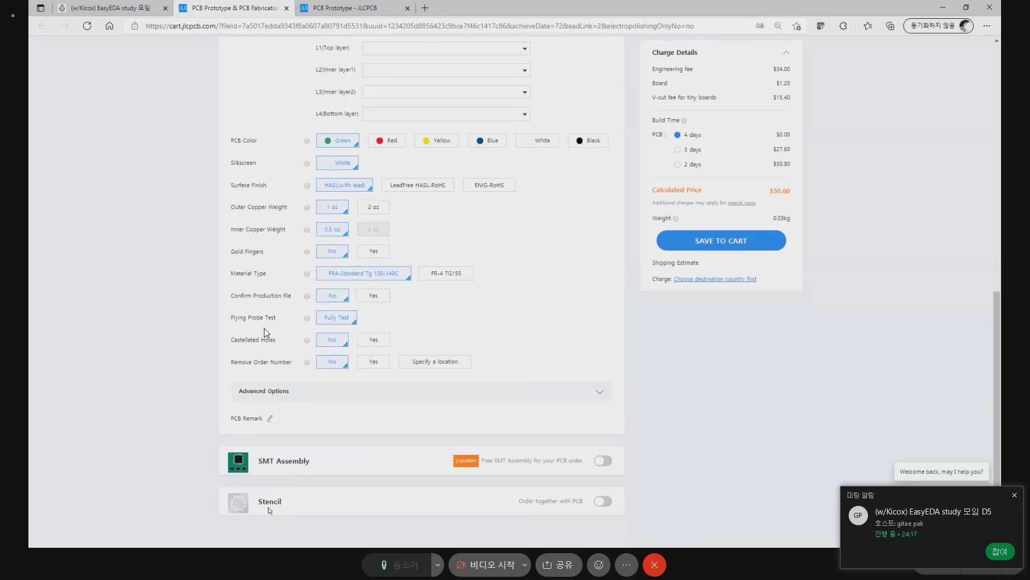
scroll(485, 75, up, 10)
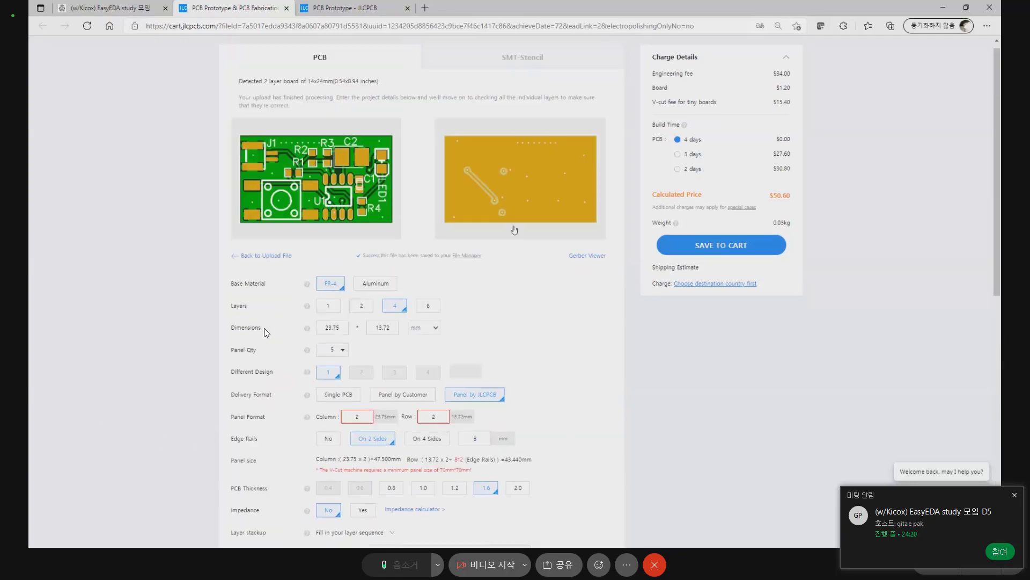
click(524, 71)
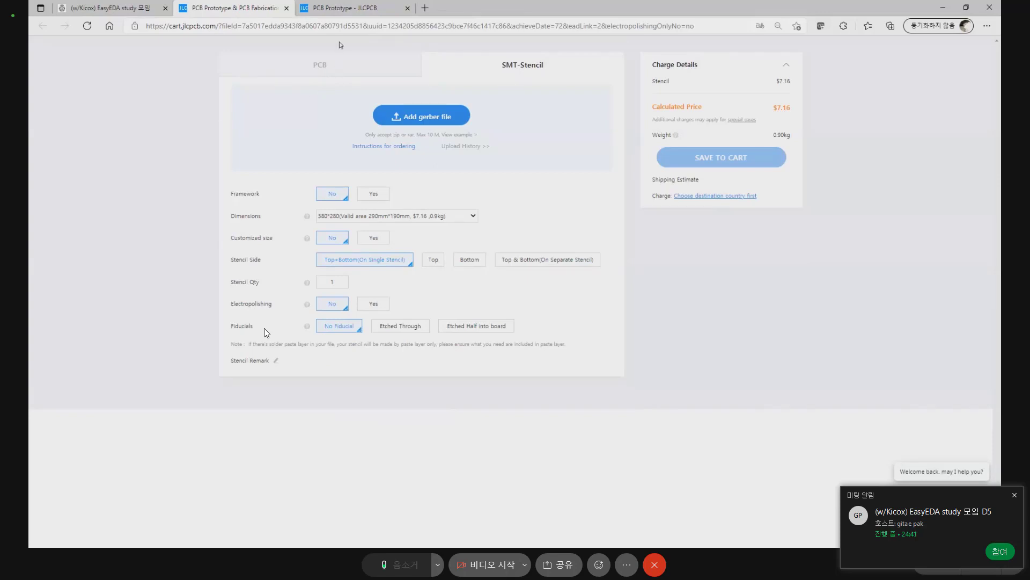
click(320, 67)
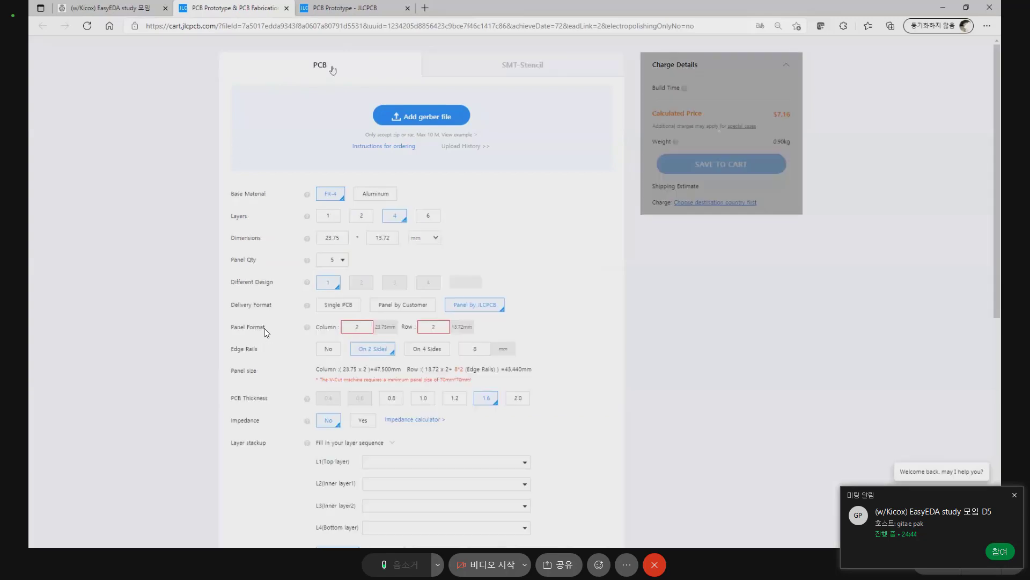
scroll(395, 205, down, 8)
scroll(472, 107, up, 8)
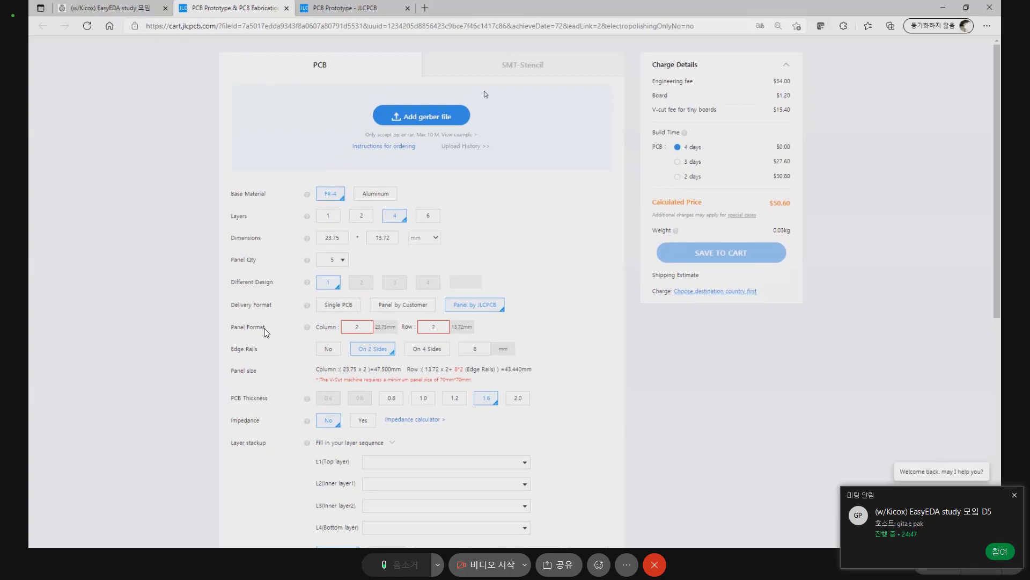
Open the SMT-Stencil order form and examine the available stencil dimensions with their prices
click(529, 75)
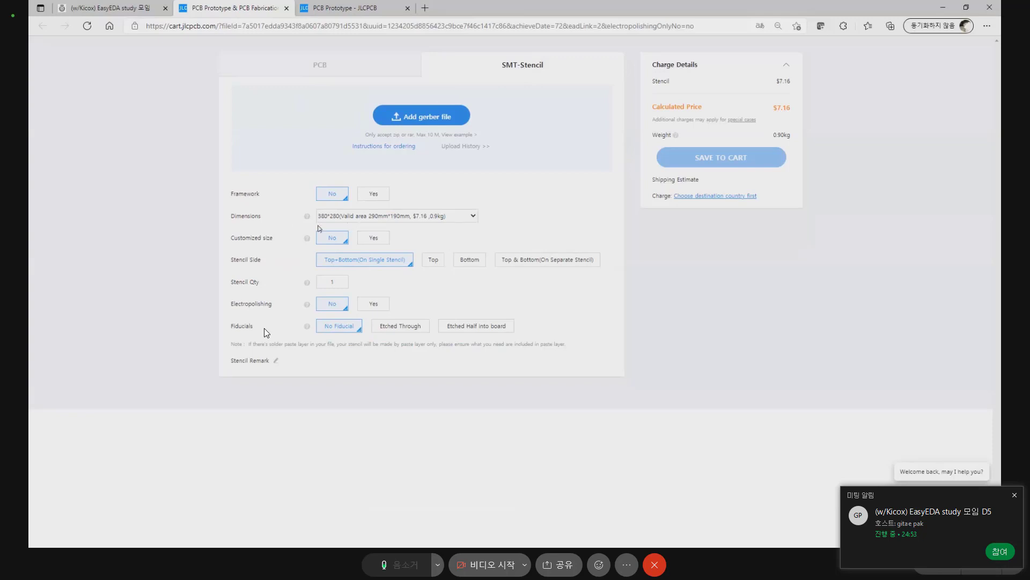
click(426, 217)
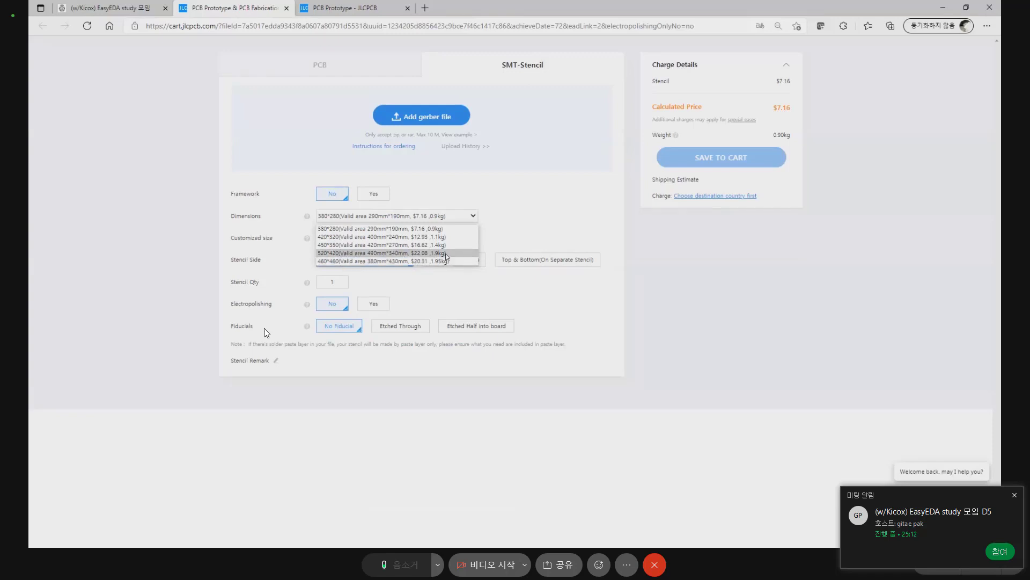
click(565, 184)
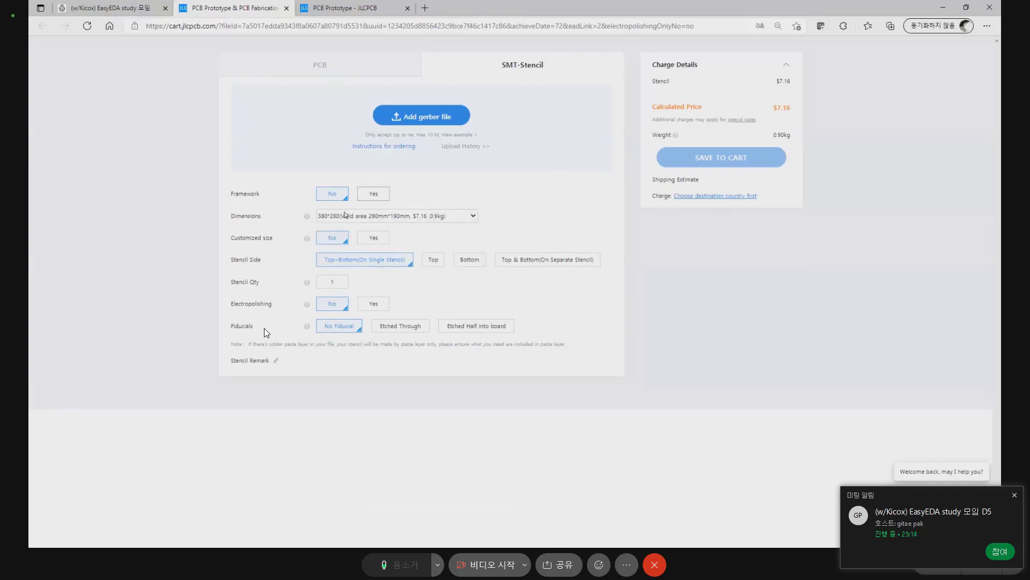
View the customized stencil size options and the list of available stencil dimensions, leaving the current choices in place
click(370, 238)
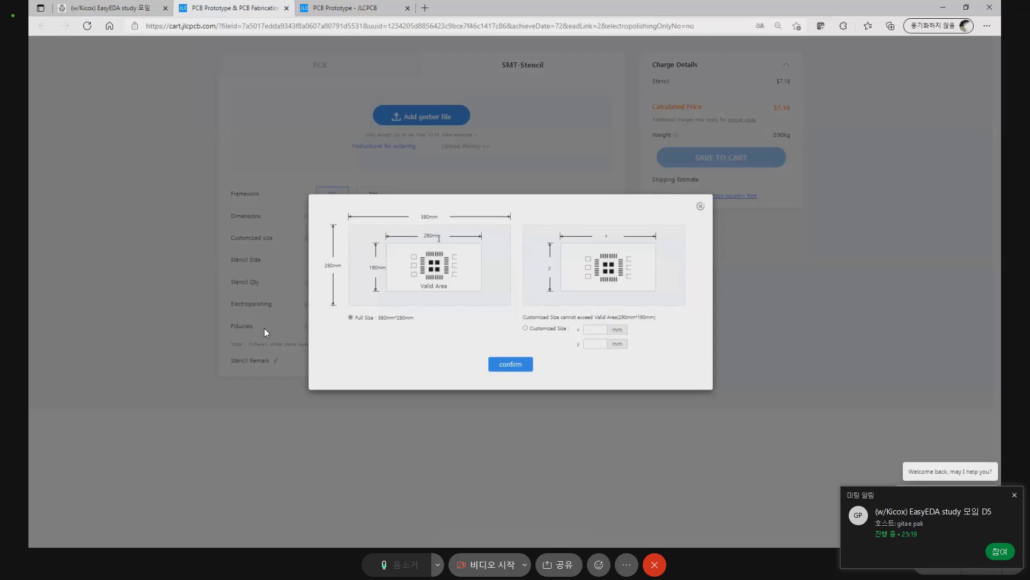
click(700, 207)
click(465, 219)
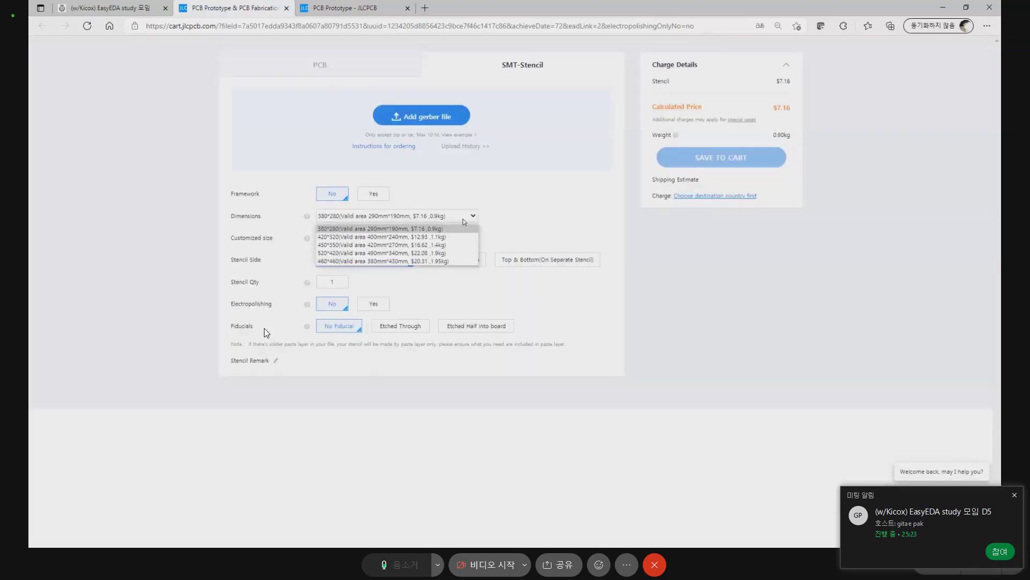
click(510, 225)
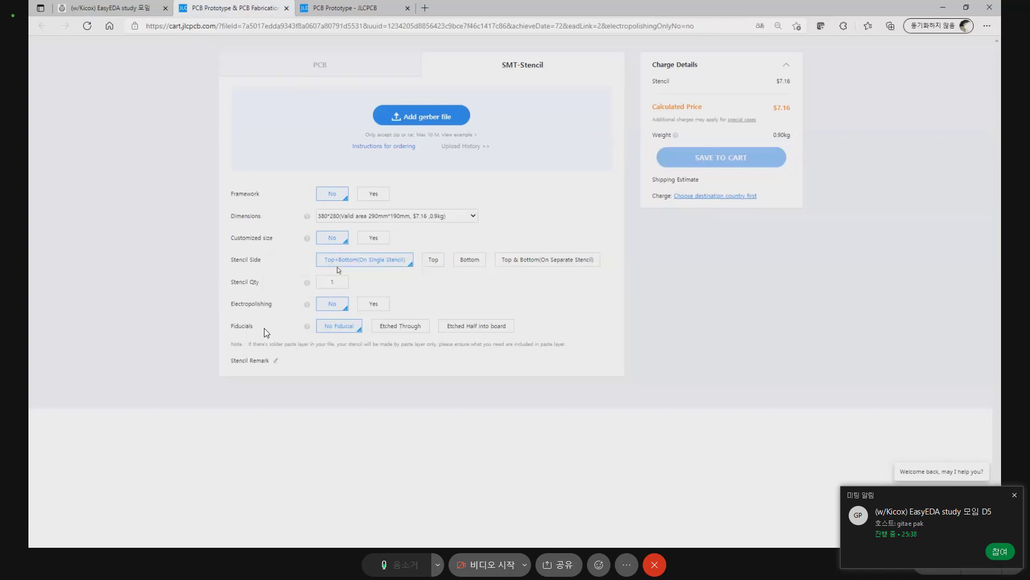
Return to the PCB order form, review its settings down to the SMT Assembly and Stencil options, and minimize the browser
click(349, 77)
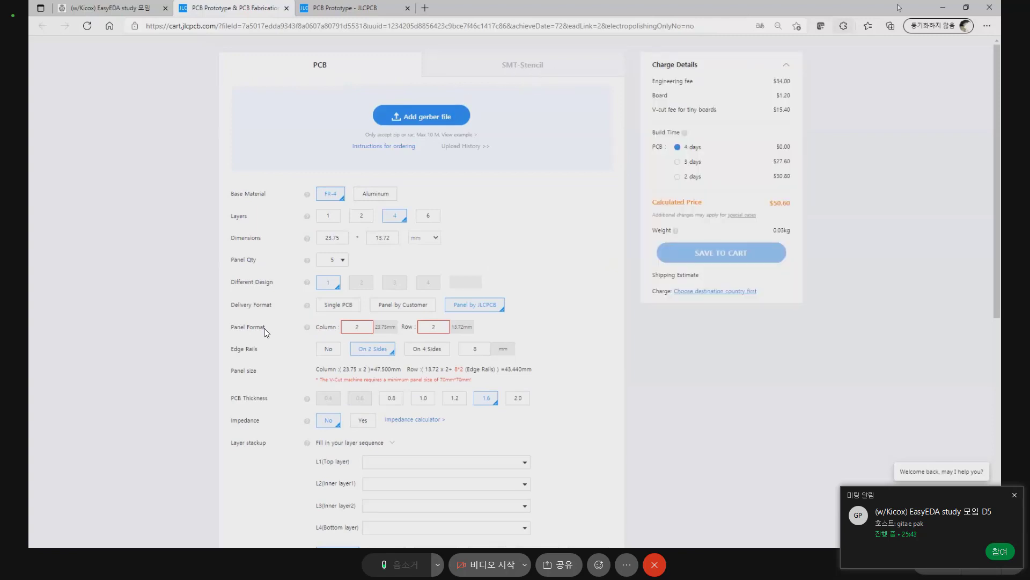
scroll(450, 341, down, 8)
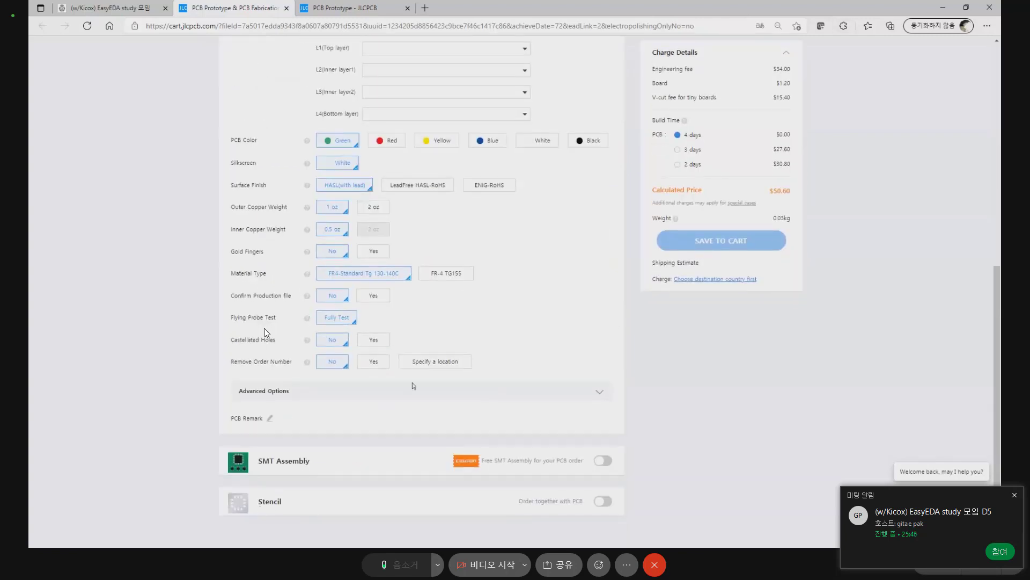
scroll(264, 332, up, 8)
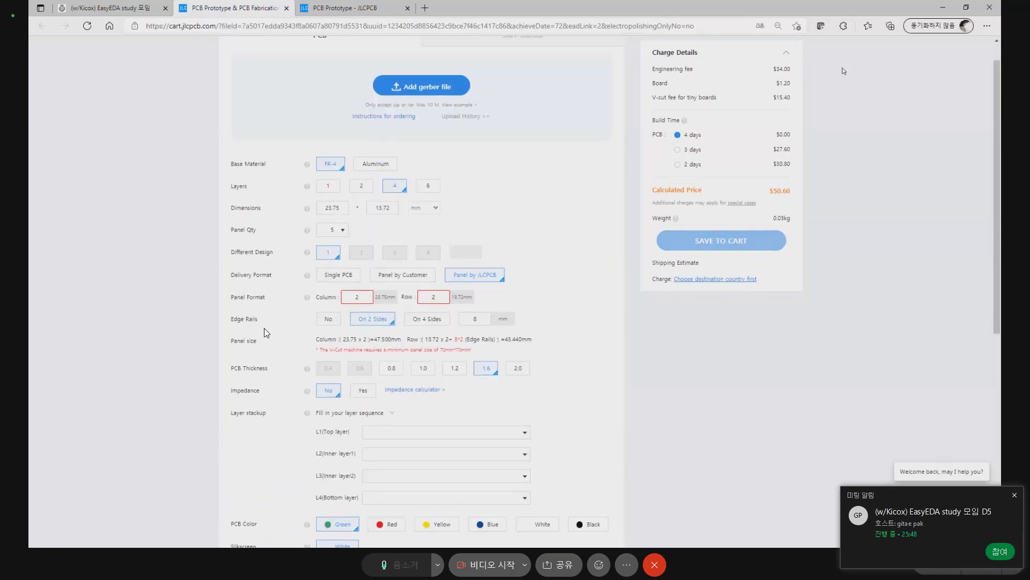
click(944, 9)
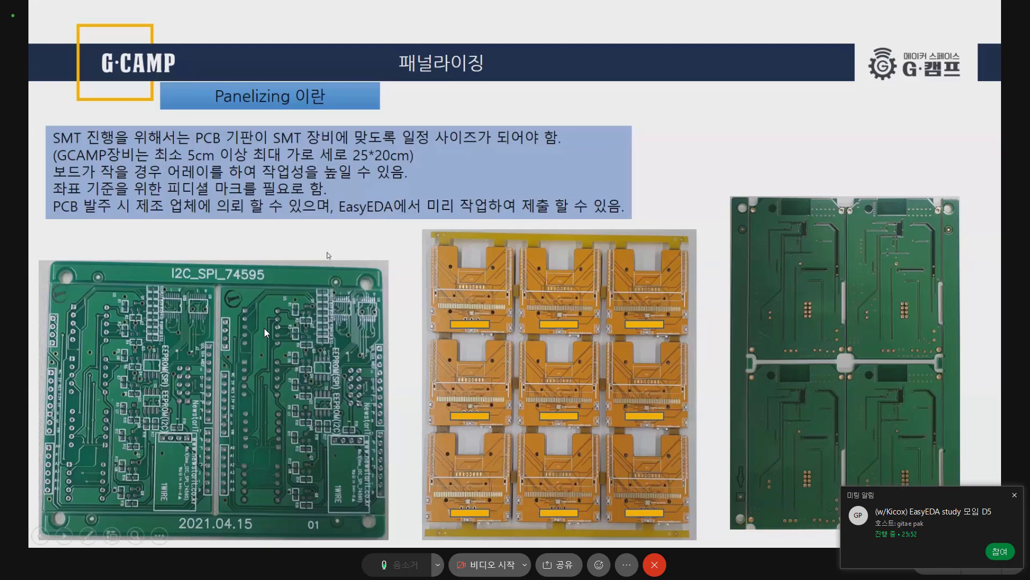
scroll(265, 332, down, 4)
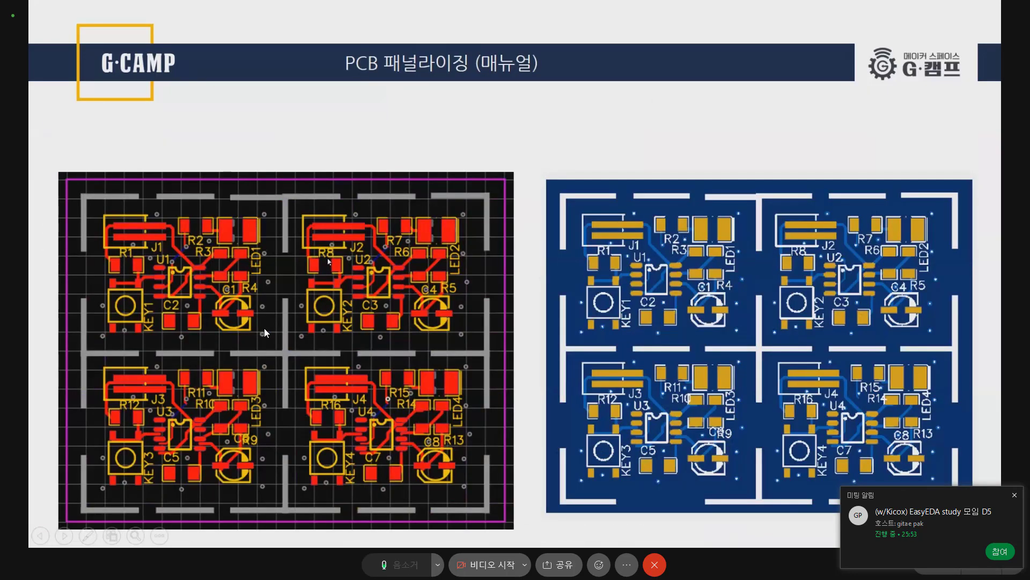
scroll(264, 332, down, 1)
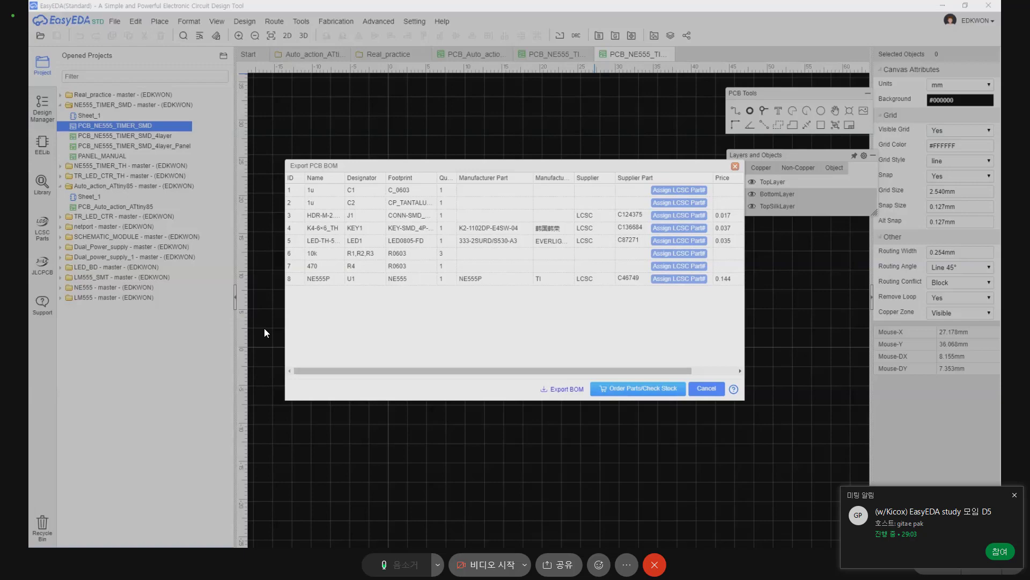
Switch to the BOM_PCB_LM555_SMT_2021-08-11 spreadsheet in Excel and fit the Manufacturer and Manufacturer Part columns to their contents
key(alt+Tab)
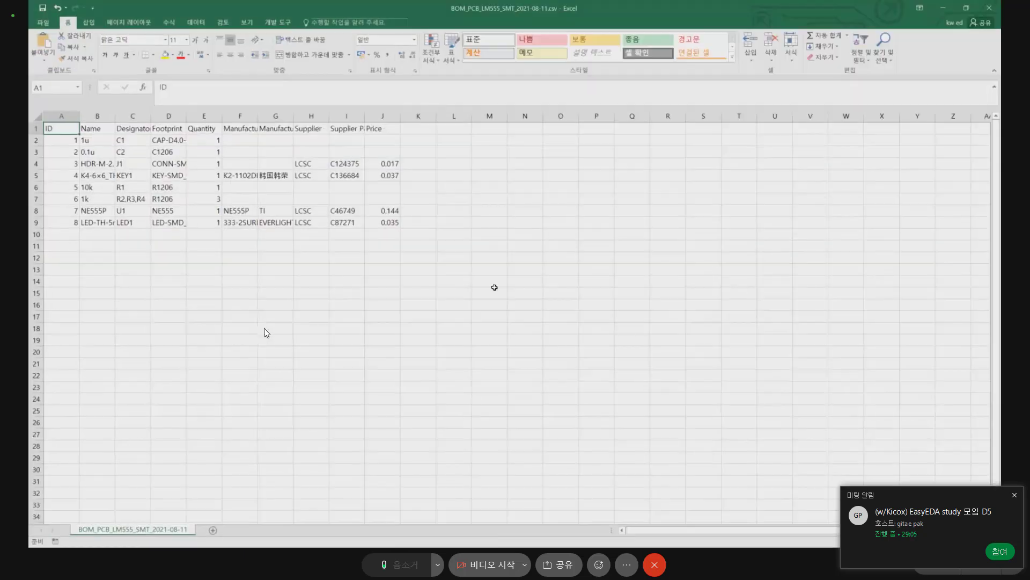
click(421, 269)
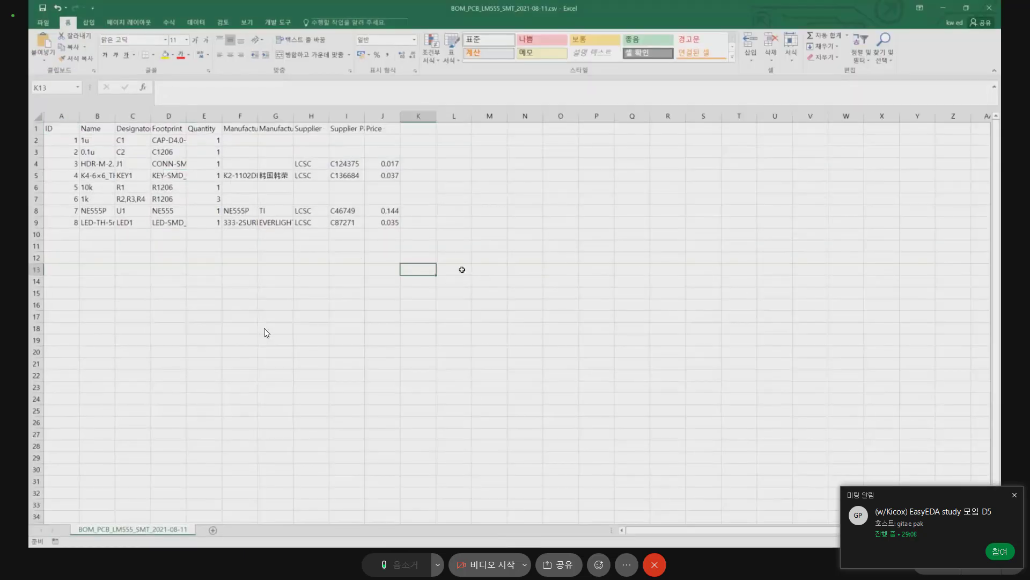
click(516, 268)
drag(281, 159, 306, 163)
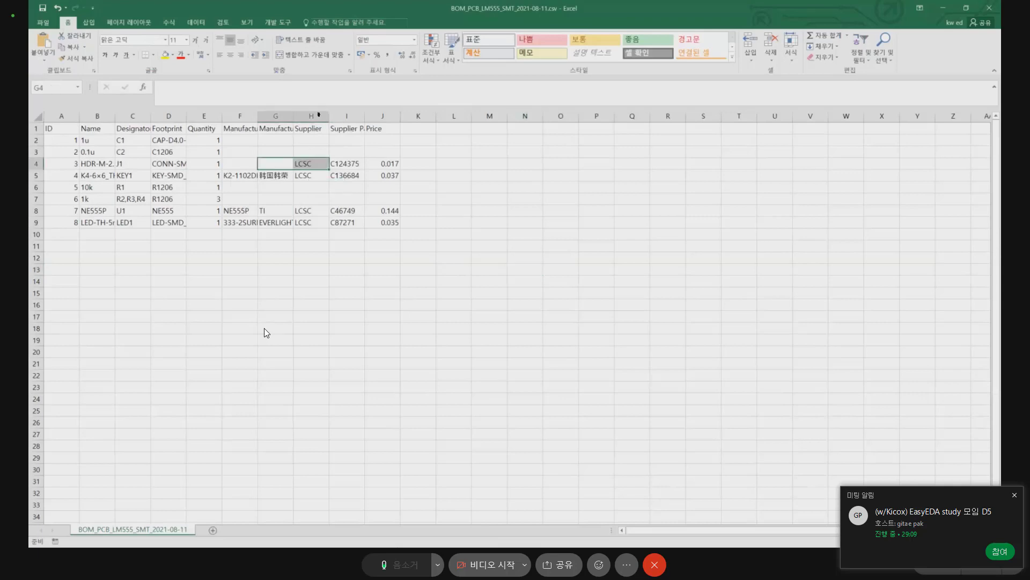
double_click(291, 119)
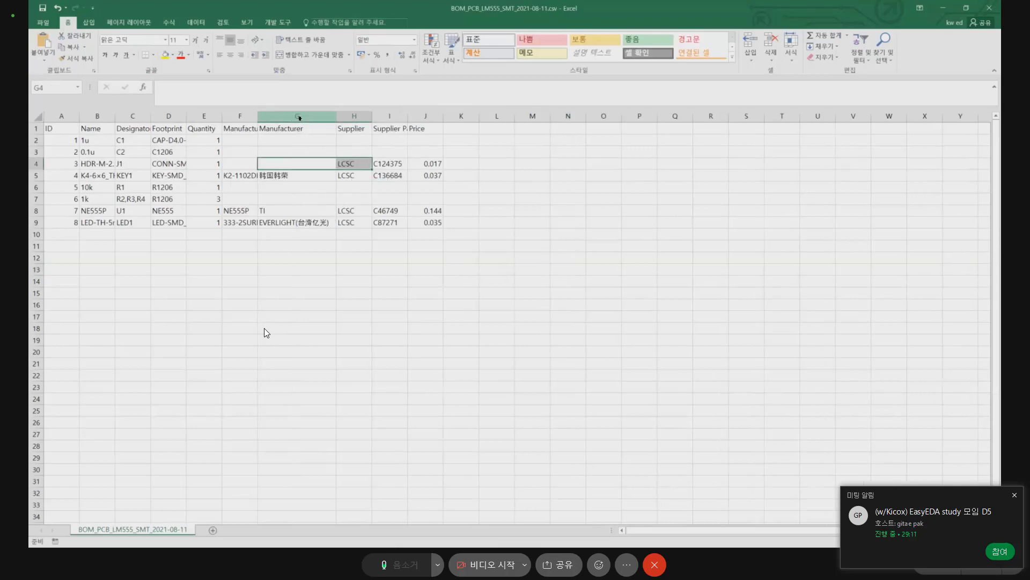
double_click(257, 115)
click(365, 269)
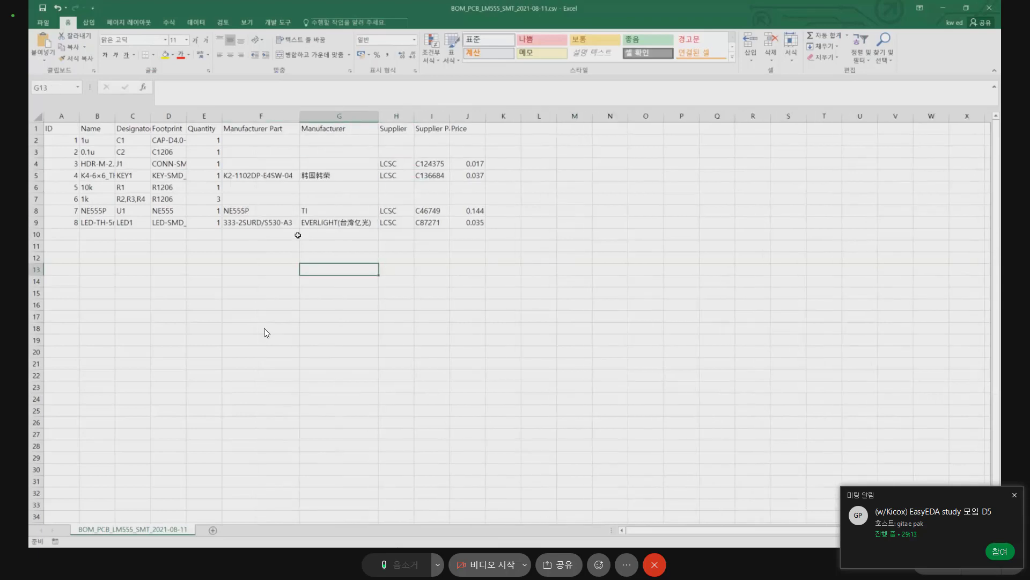
Examine the designators and names of the parts listed in the BOM
drag(121, 140, 127, 223)
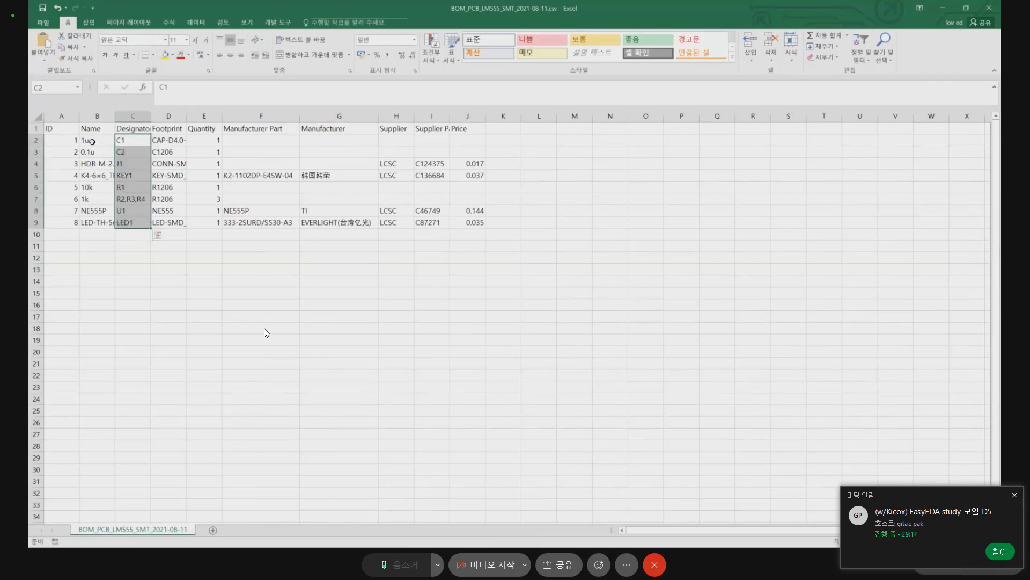
drag(89, 141, 96, 222)
click(360, 208)
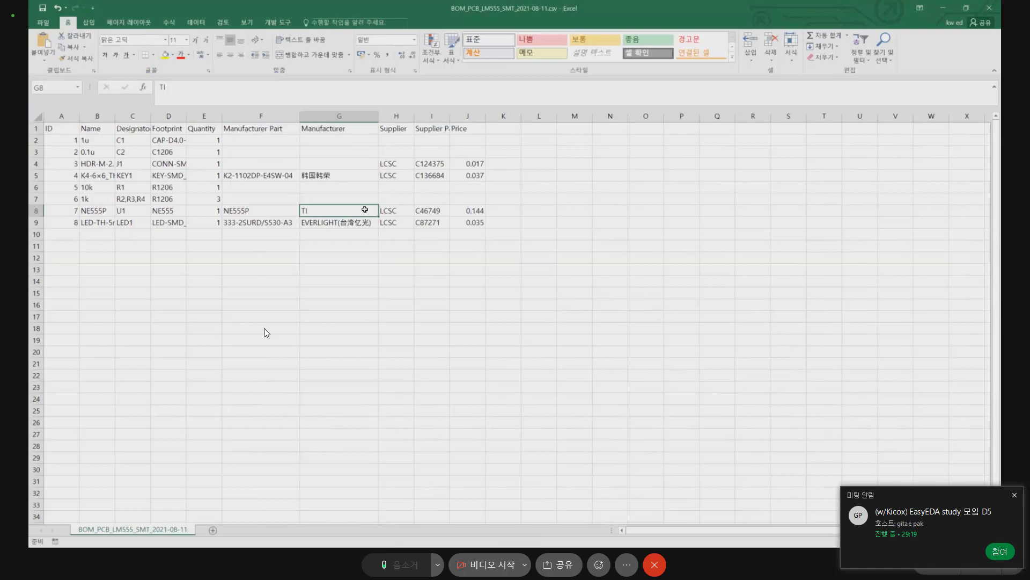
Fit the ID column to its contents, widen it slightly, and check the Name entries
click(130, 140)
double_click(79, 116)
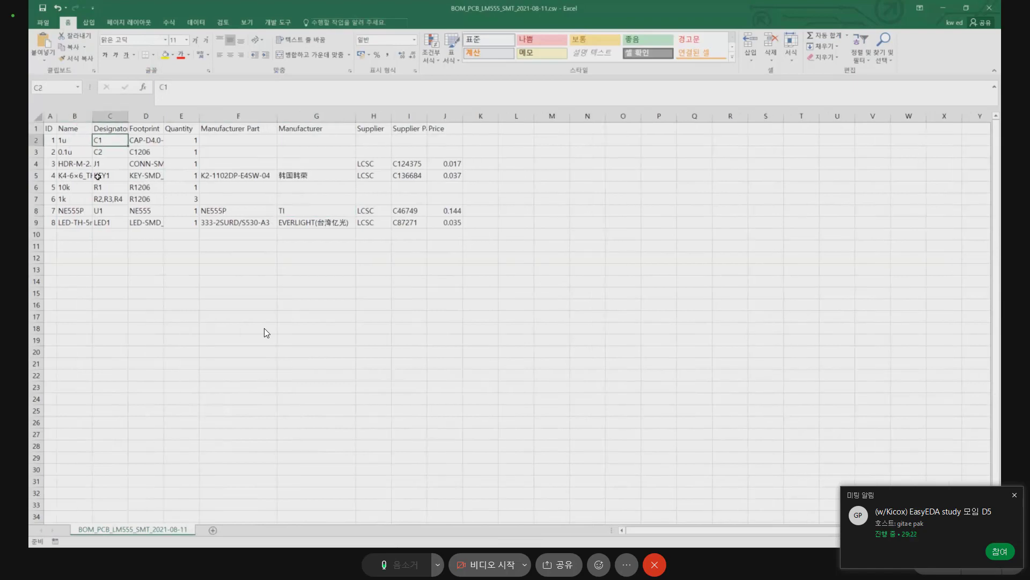
key(Down)
key(Down)
key(Down)
mouse_move(50, 129)
mouse_down()
mouse_move(255, 207)
mouse_move(445, 222)
mouse_move(202, 253)
mouse_move(47, 129)
mouse_move(65, 121)
mouse_up()
click(48, 129)
click(72, 140)
click(86, 163)
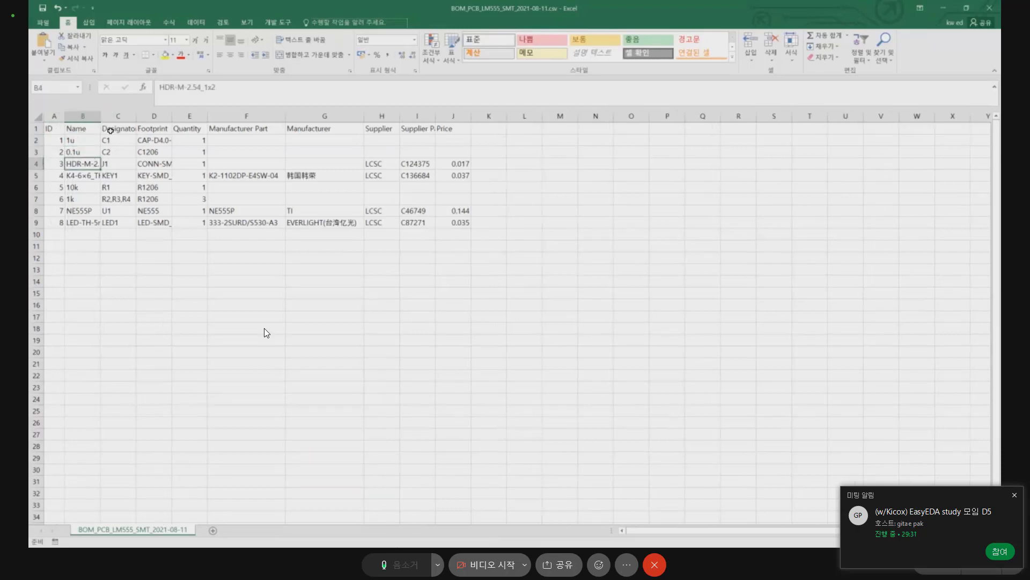
Fit the Name column to its contents so the full part names can be read
click(141, 167)
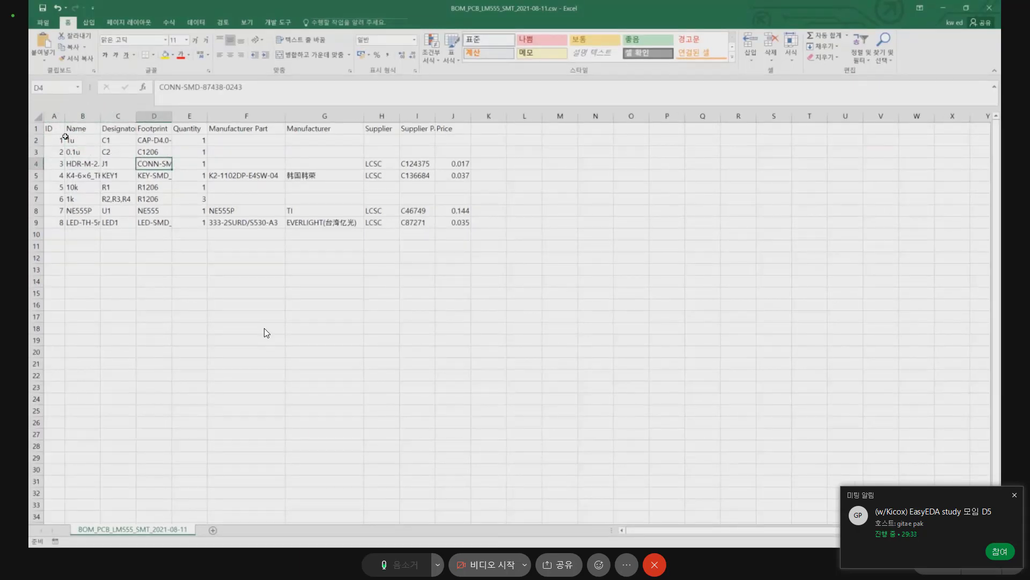
drag(58, 130, 458, 214)
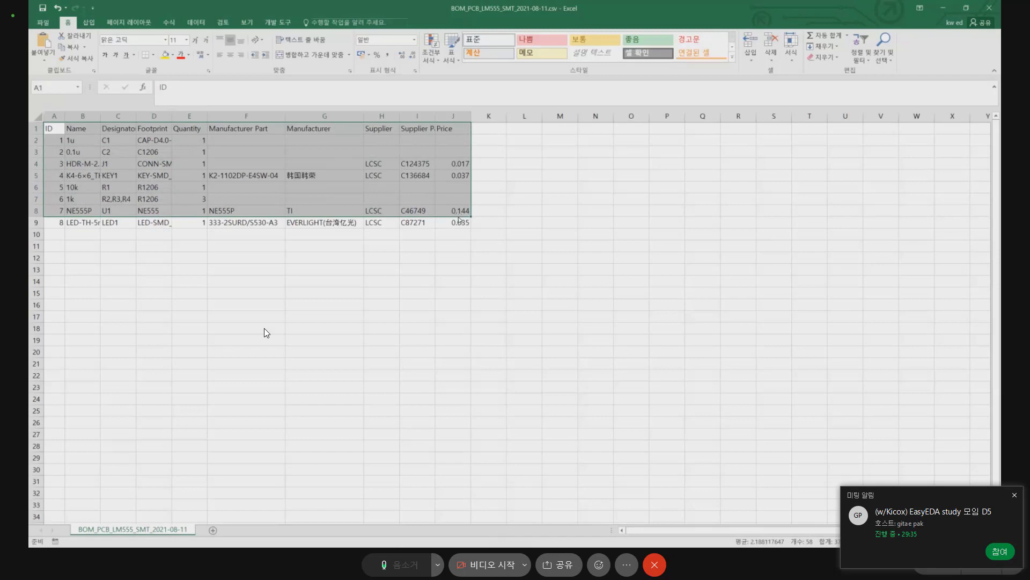
drag(107, 159, 106, 152)
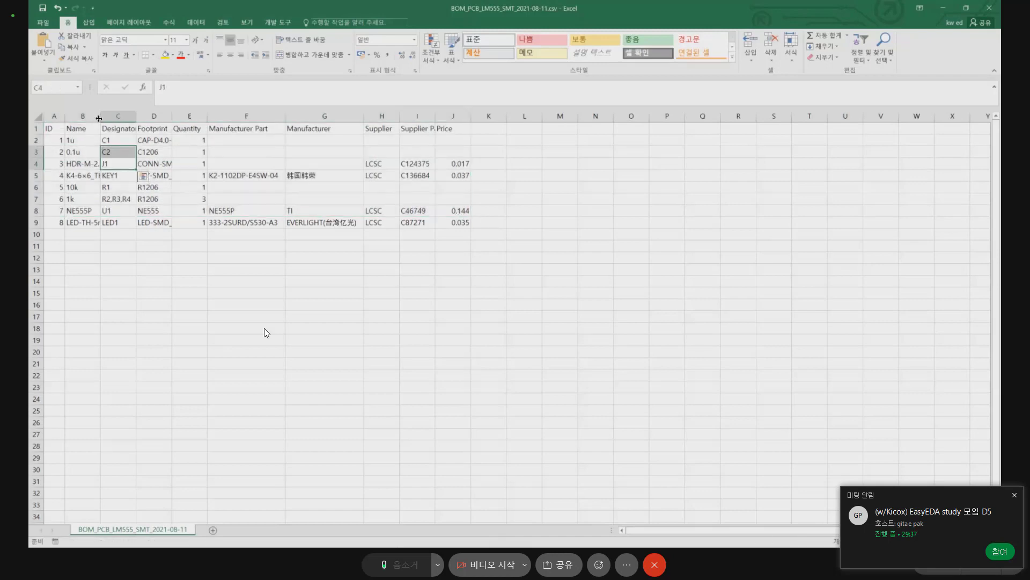
double_click(99, 117)
click(99, 117)
click(154, 154)
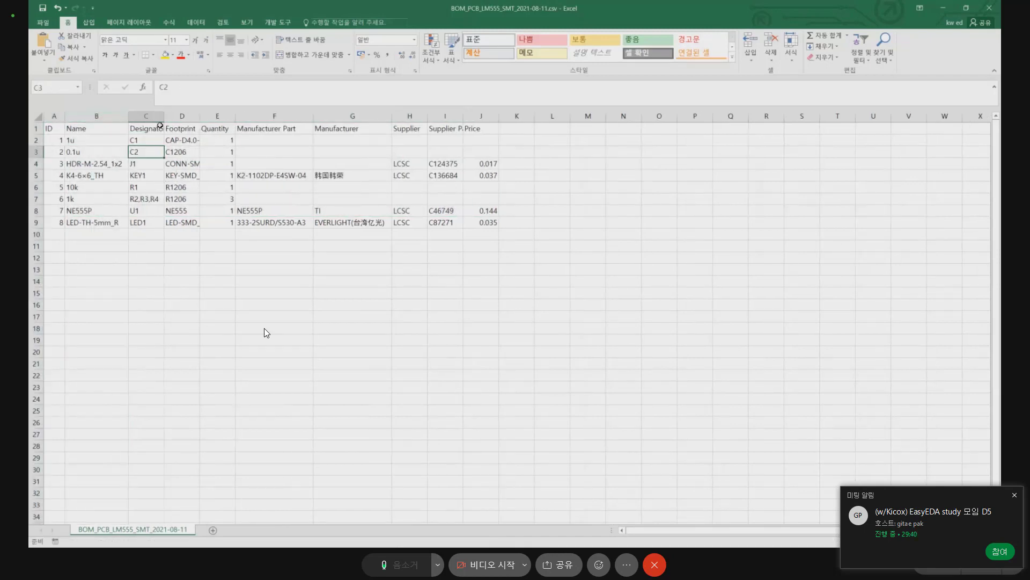
Fit the Designator, Footprint and Quantity columns to their contents
double_click(162, 117)
double_click(206, 117)
click(246, 117)
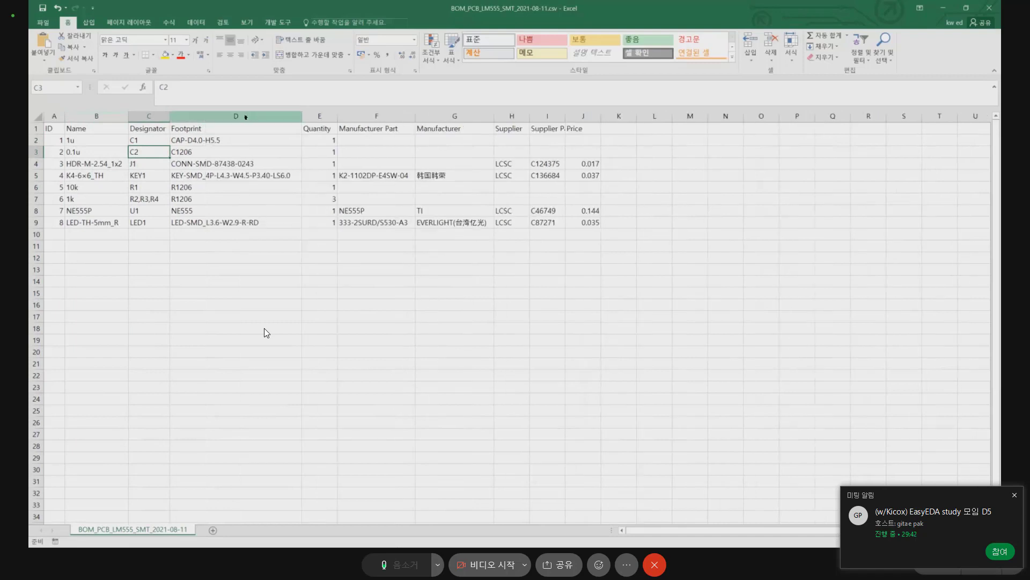
double_click(338, 117)
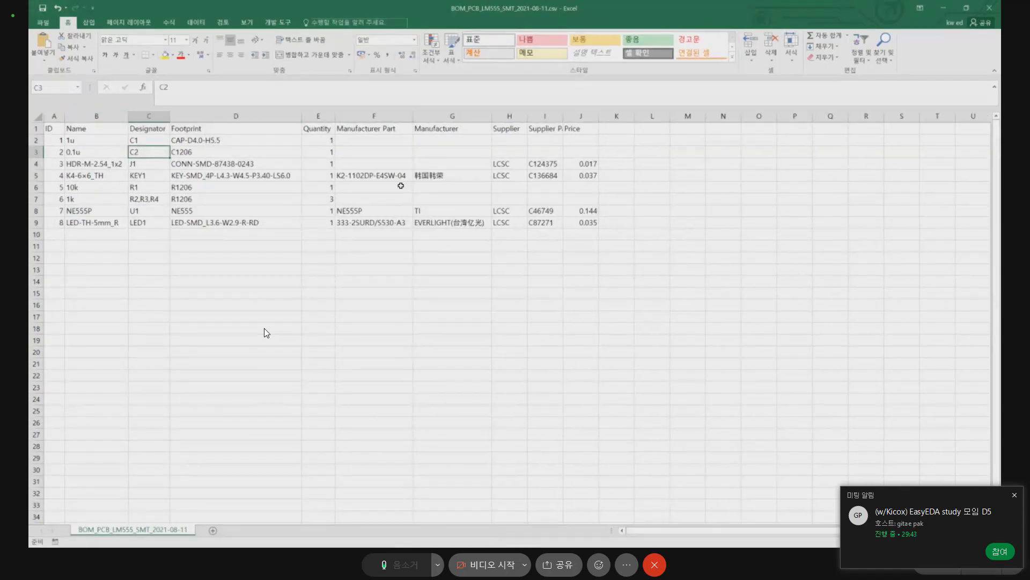
click(400, 187)
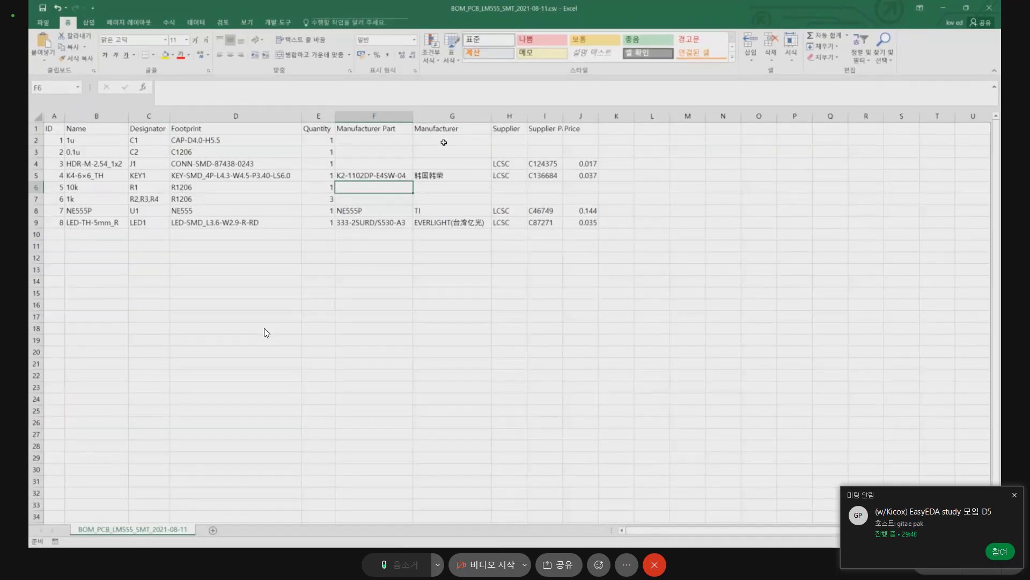
Examine the Manufacturer and Supplier columns of the BOM parts
drag(449, 140, 453, 221)
click(454, 231)
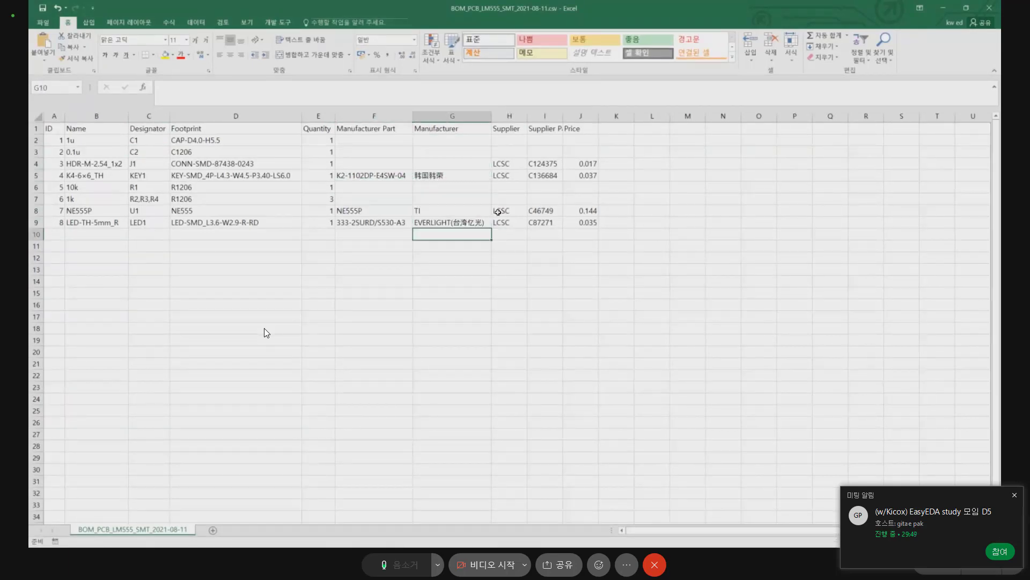
drag(504, 140, 509, 234)
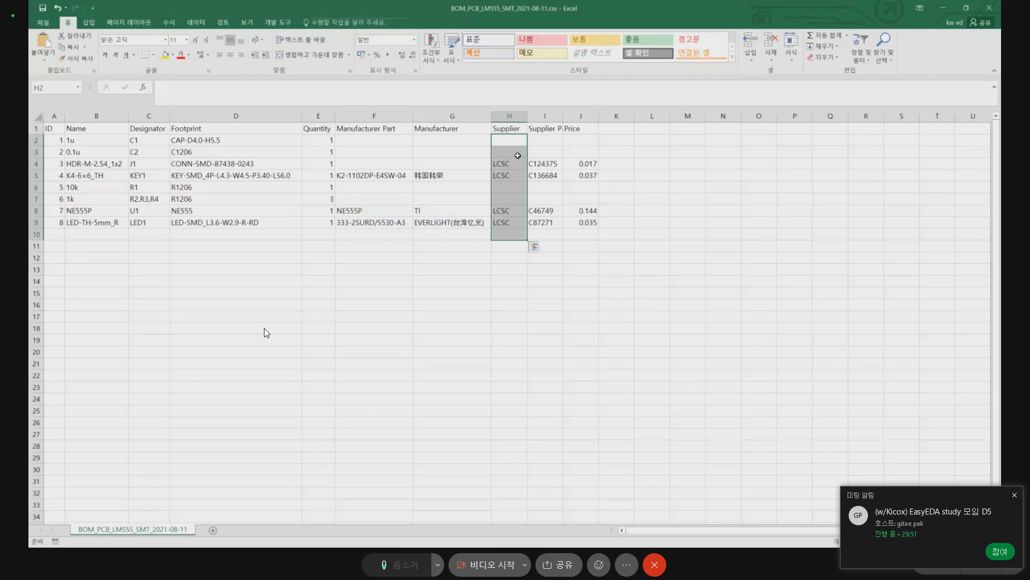
drag(509, 129, 514, 221)
click(514, 221)
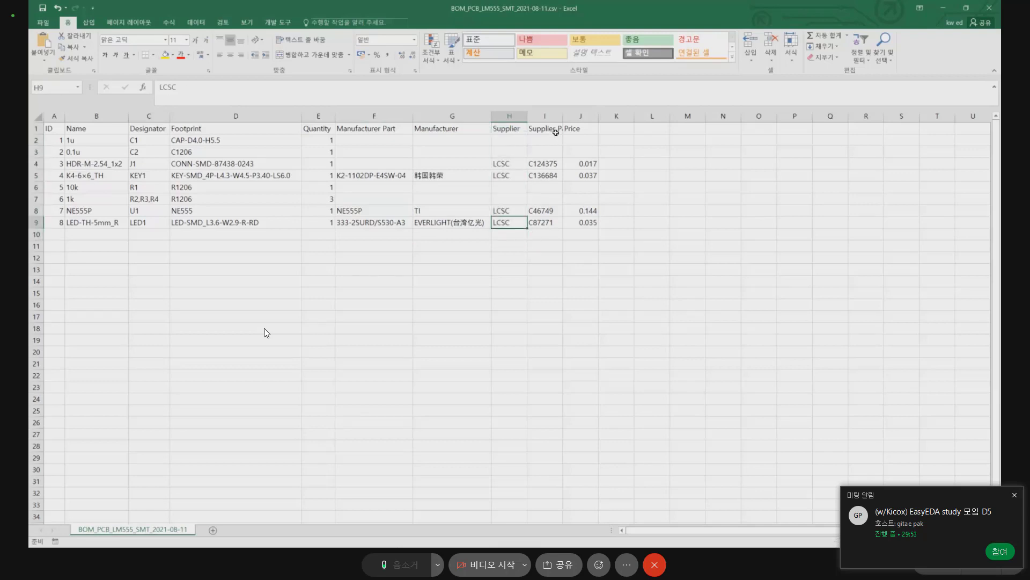
Fit the Supplier Part and Price columns to their contents
double_click(563, 116)
click(588, 180)
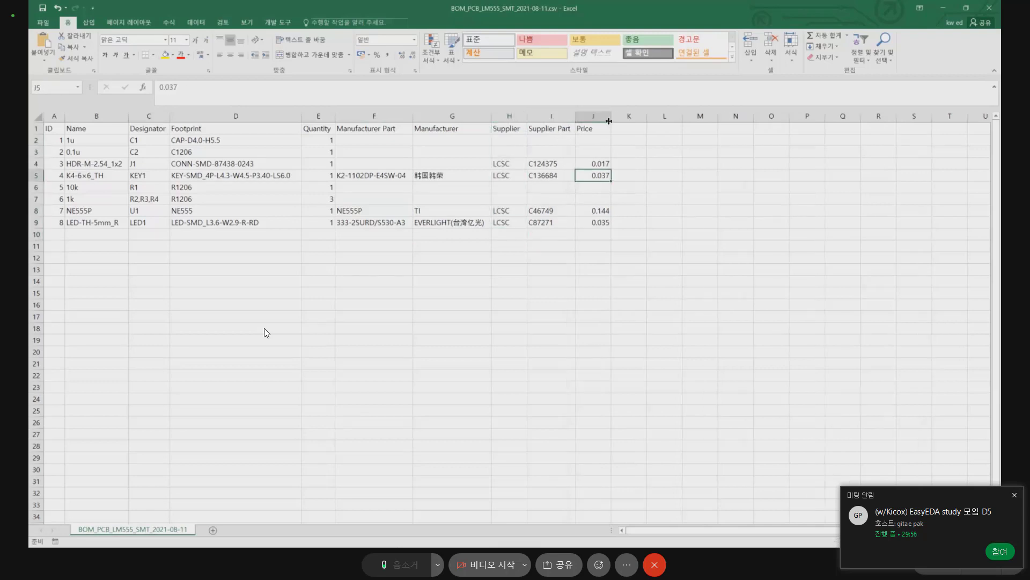
double_click(610, 118)
Examine the entries in the Price column of the BOM
drag(589, 140, 590, 216)
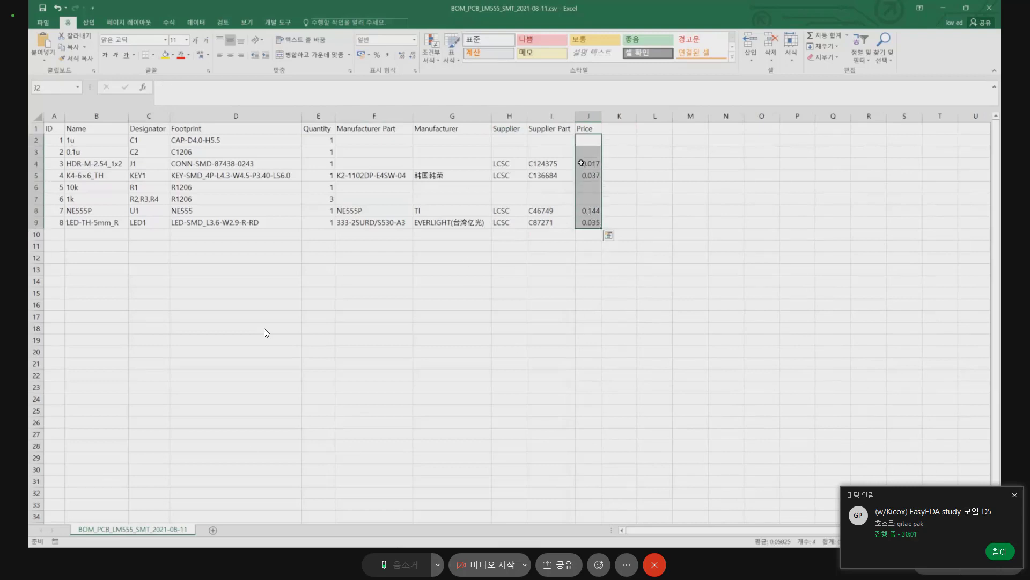
drag(591, 128, 597, 412)
click(597, 412)
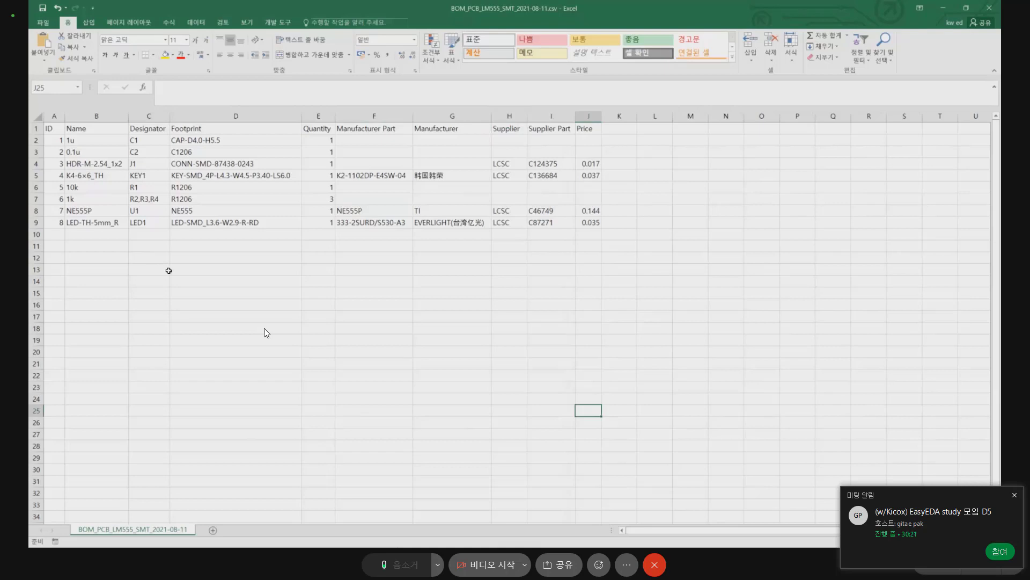
Highlight the complete BOM table in cells A1 to J9 to review all its columns
drag(589, 410, 75, 161)
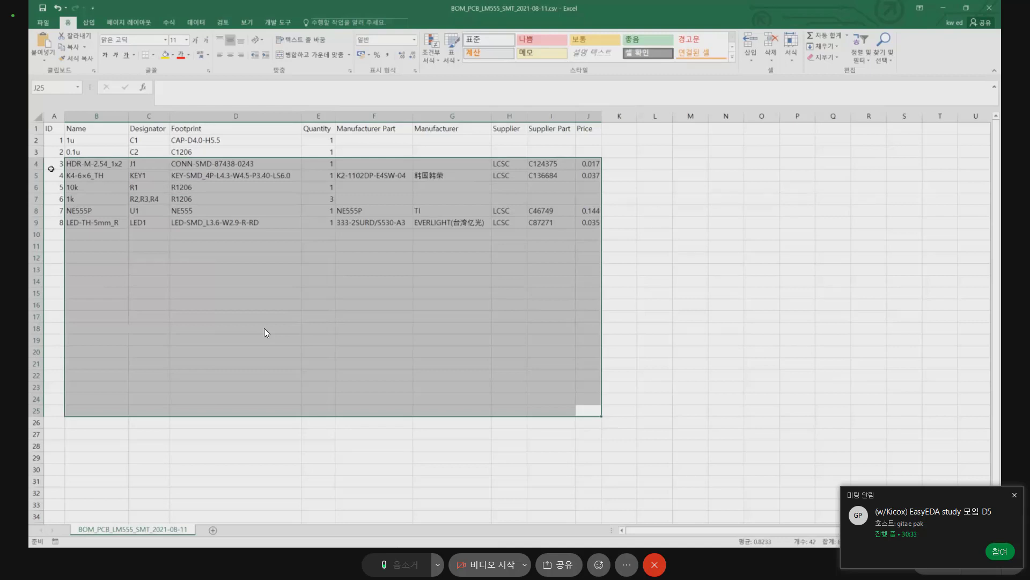
drag(585, 403, 595, 224)
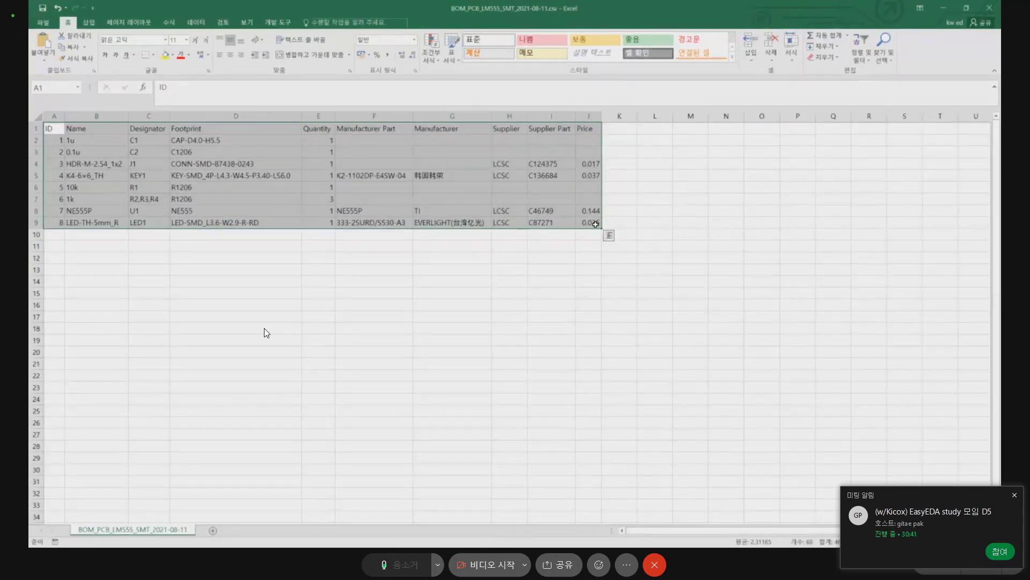
click(585, 279)
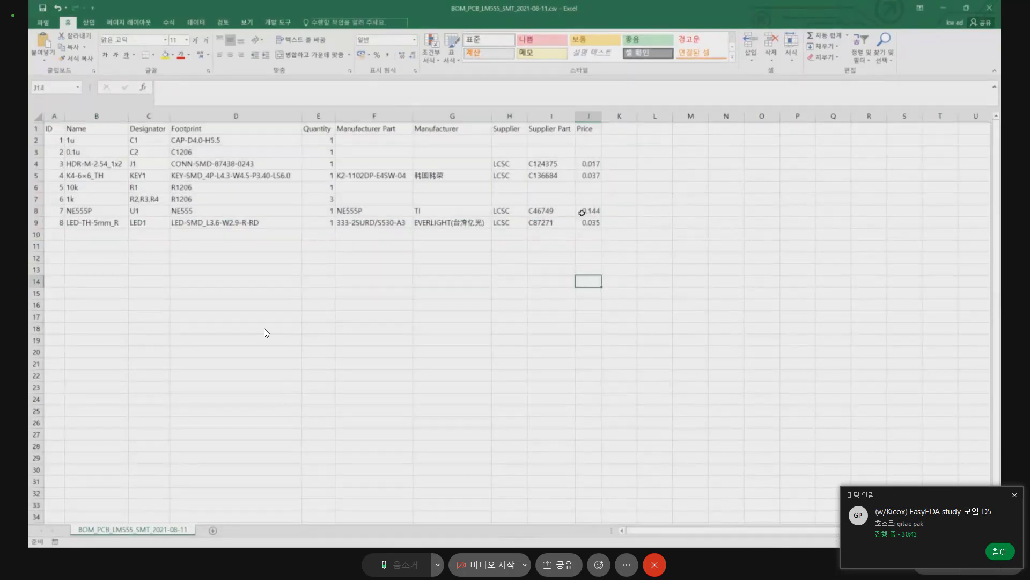
drag(589, 222, 58, 133)
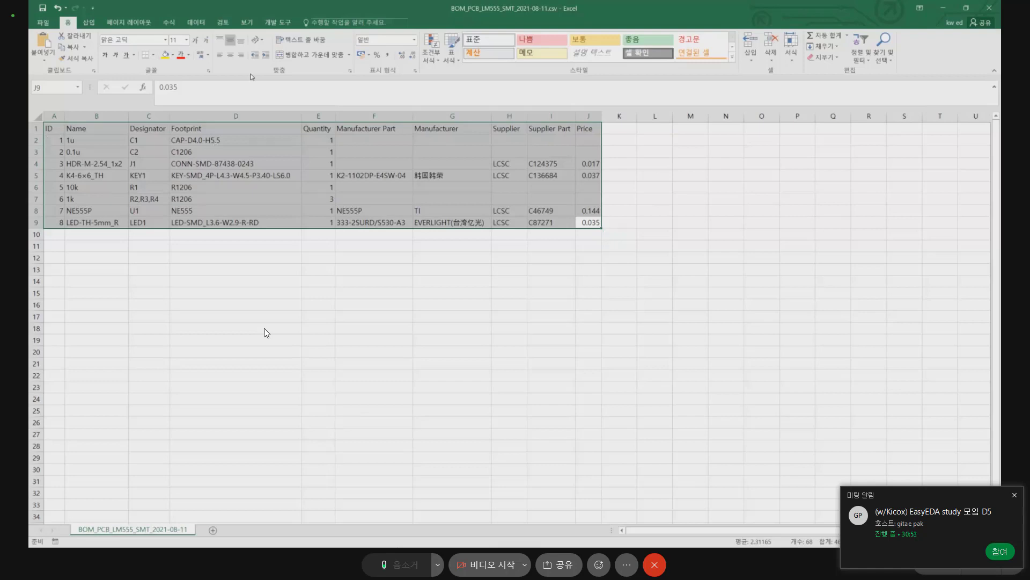
Clear the BOM table selection, put away the BOM and PCB editor windows, and switch to the JLCPCB order page in the browser
click(534, 435)
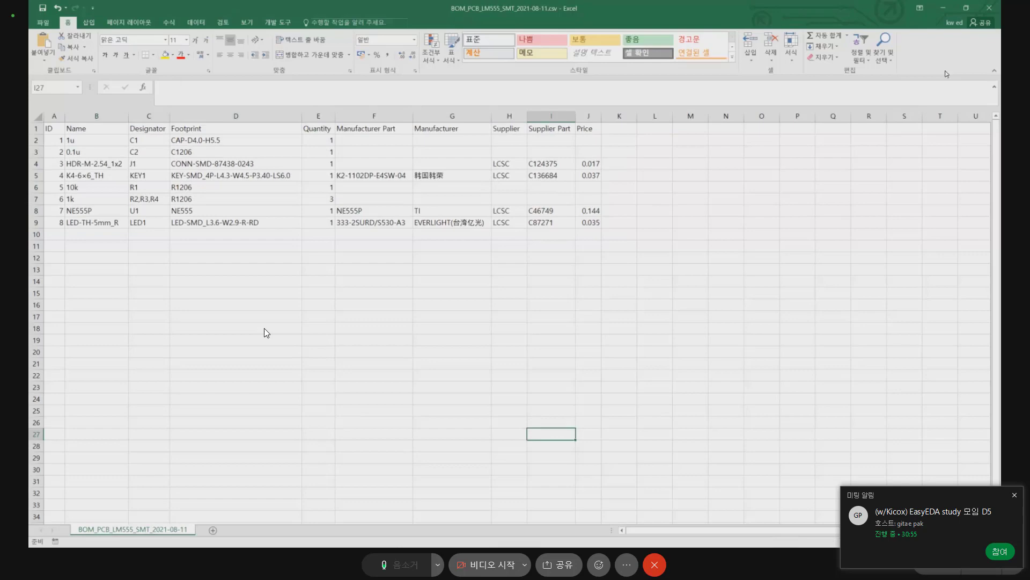
click(941, 10)
click(736, 167)
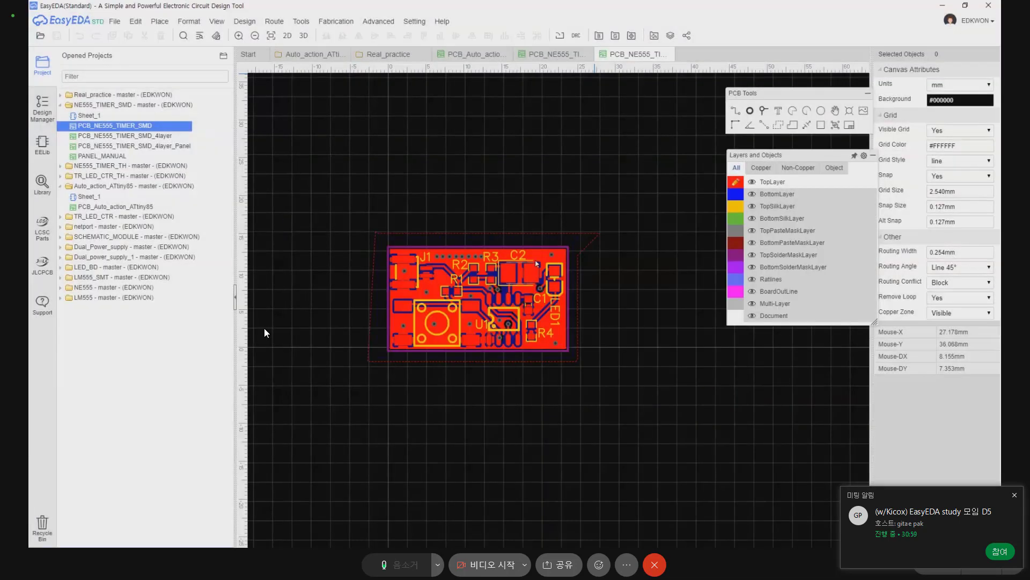
click(942, 10)
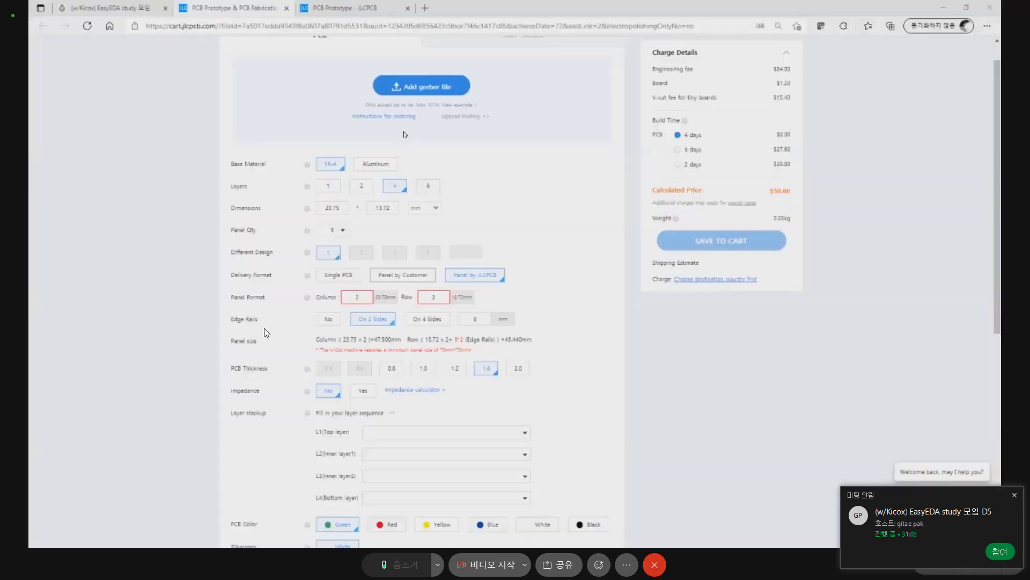
Review the JLCPCB base material page covering FR-4, Aluminium and the Aluminum PCB Capability table, and return to the BOM slide
click(342, 12)
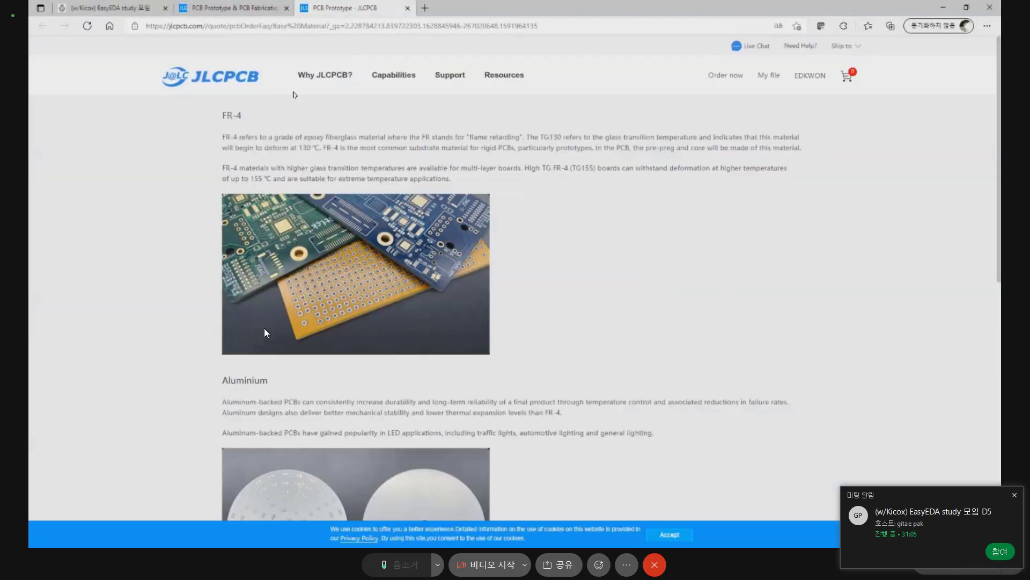
scroll(182, 391, down, 1)
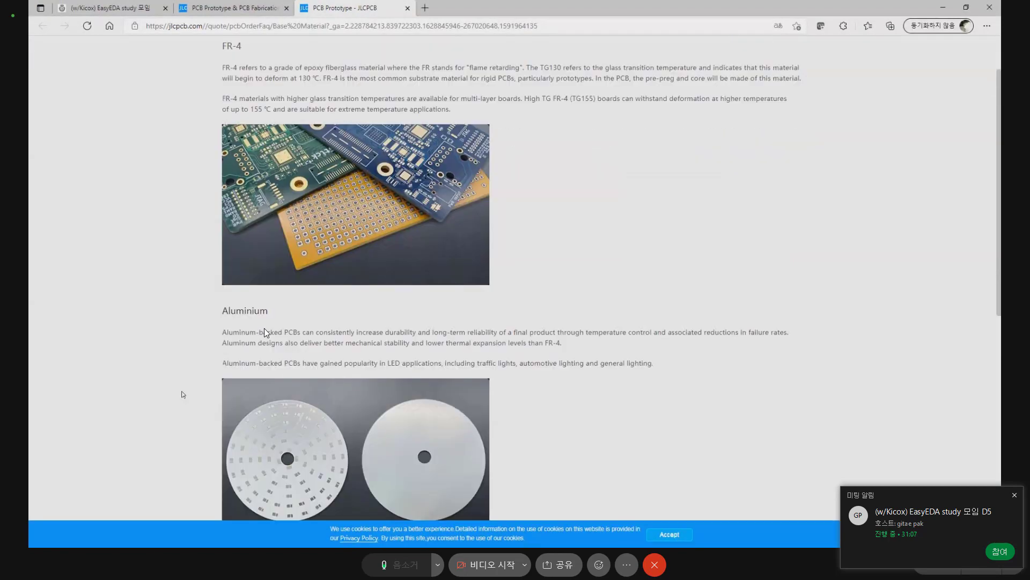
scroll(182, 391, up, 1)
scroll(446, 252, down, 8)
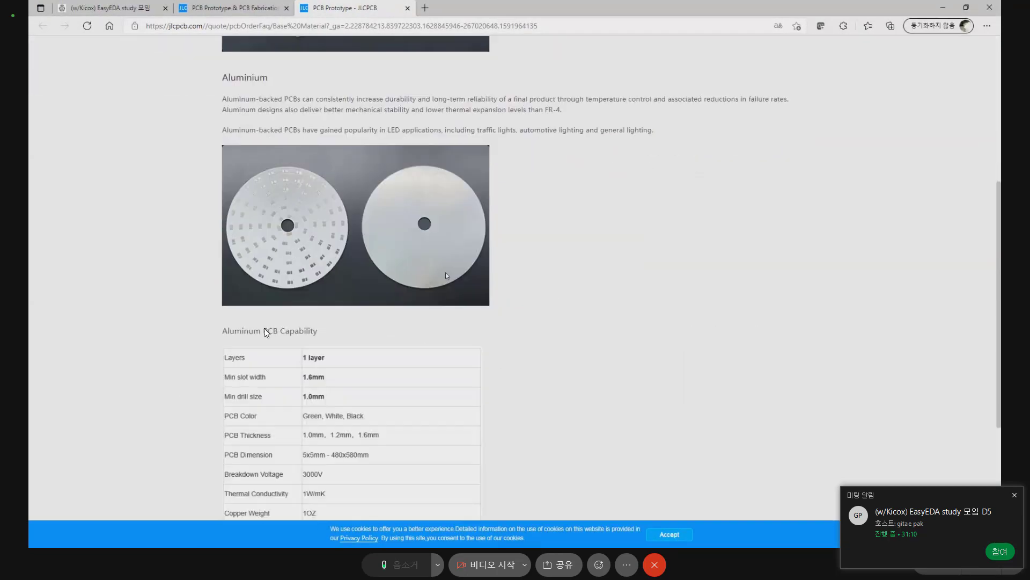
scroll(546, 225, up, 3)
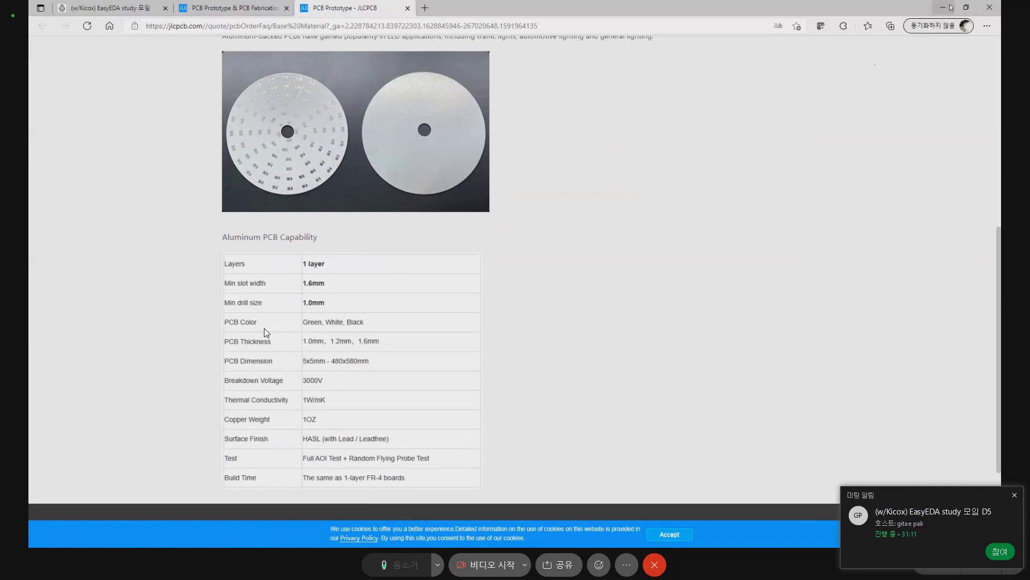
click(950, 8)
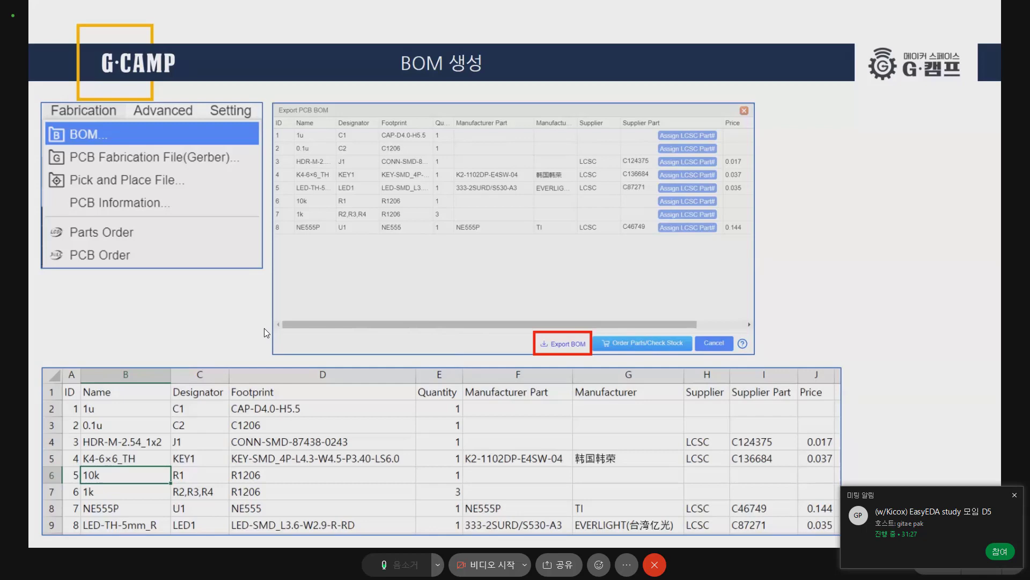
key(alt+Tab)
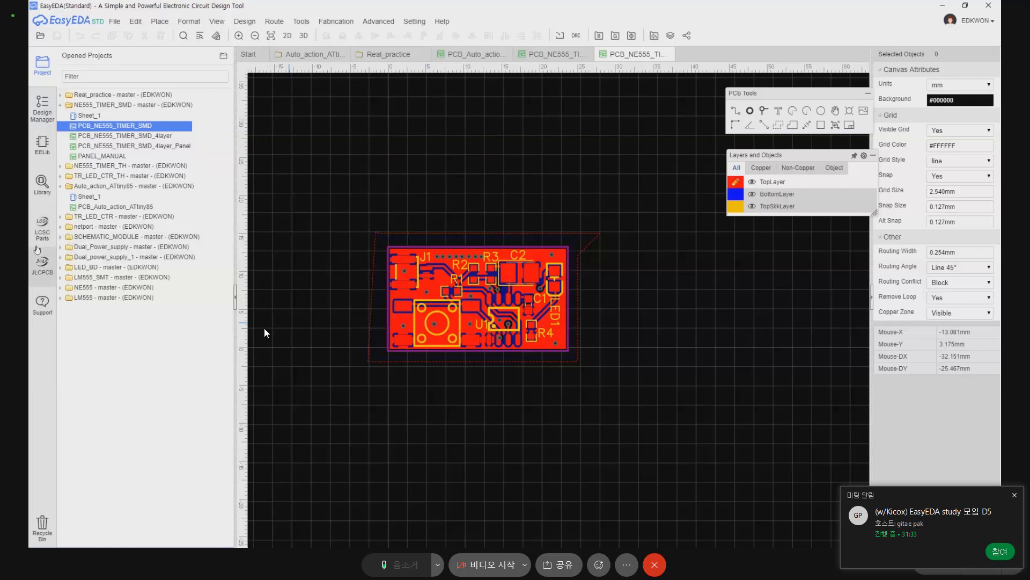
click(974, 20)
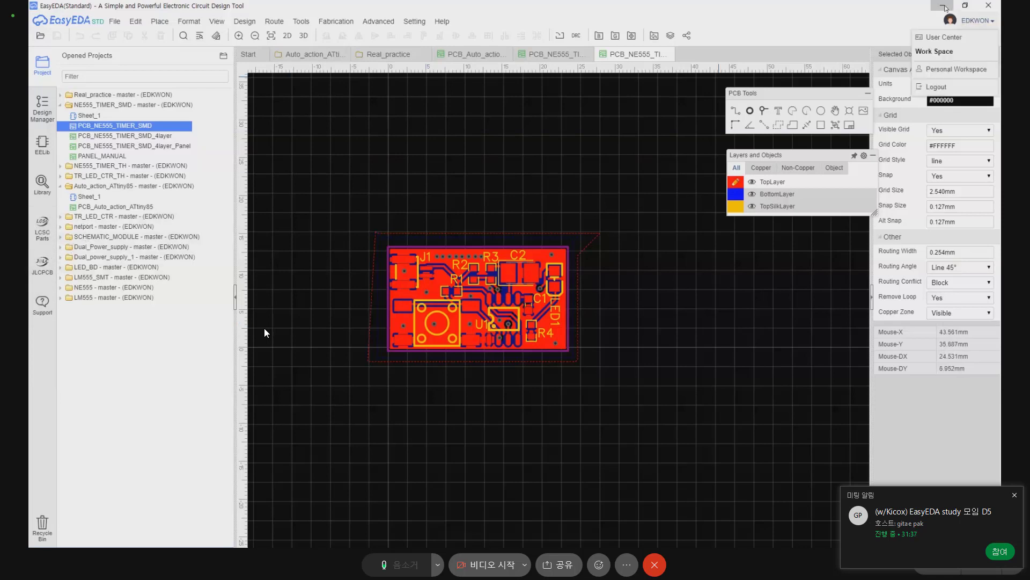
click(944, 7)
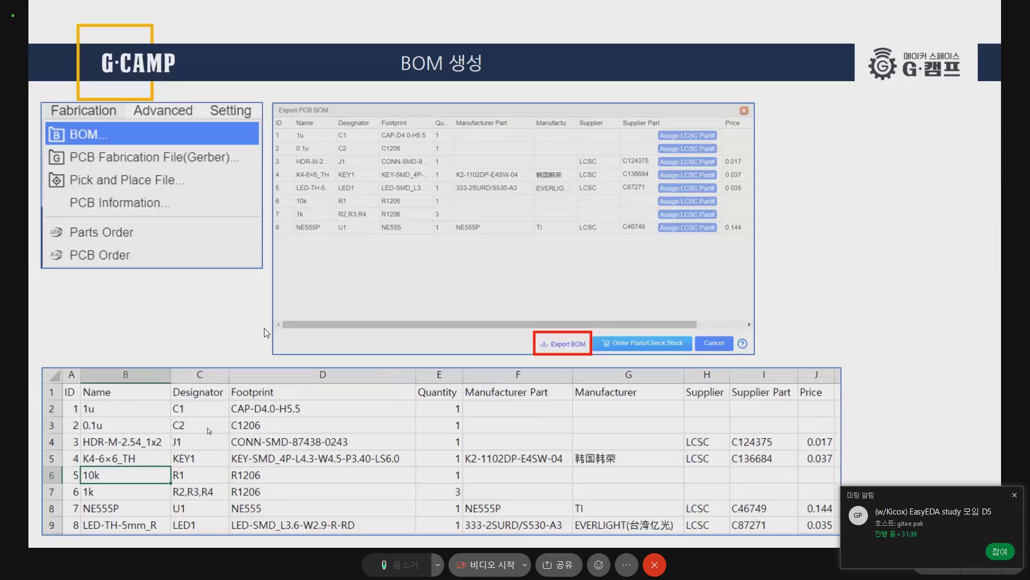